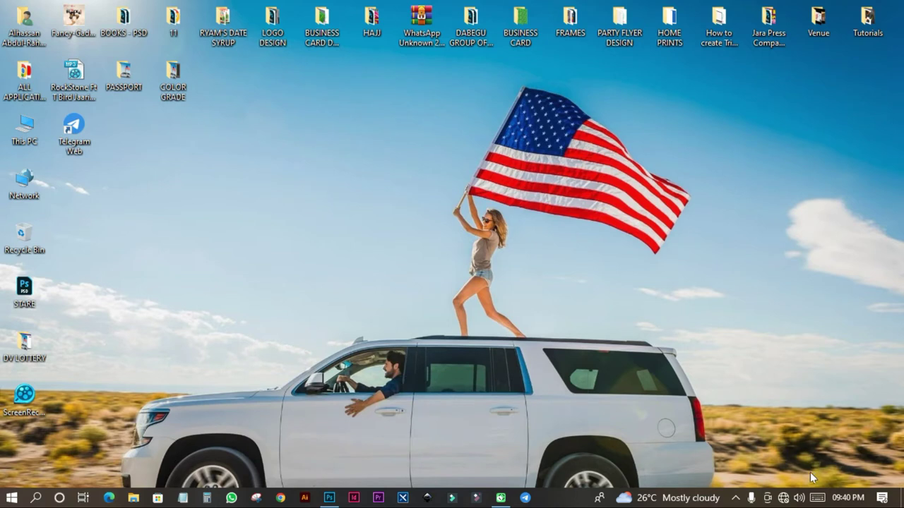
Bring the blank Untitled-1 canvas to the front and select the Pen tool in Path mode
left_click(330, 499)
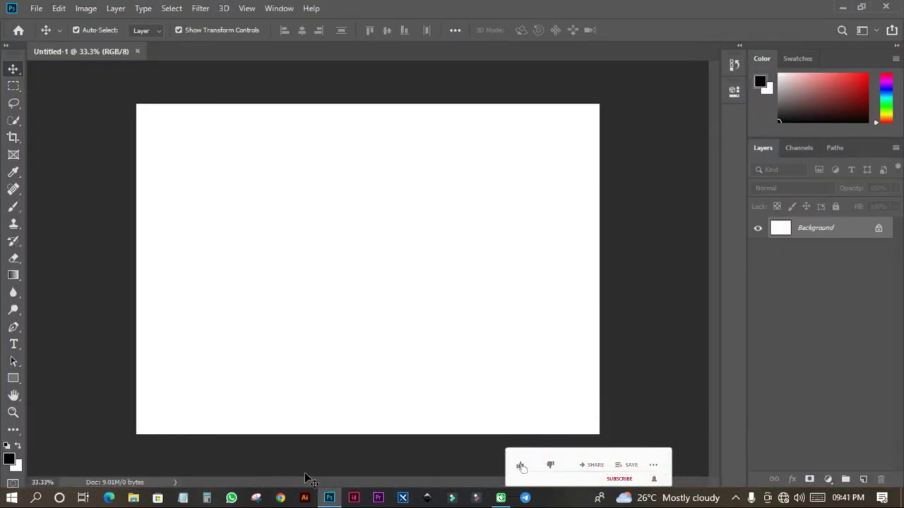
left_click(15, 327)
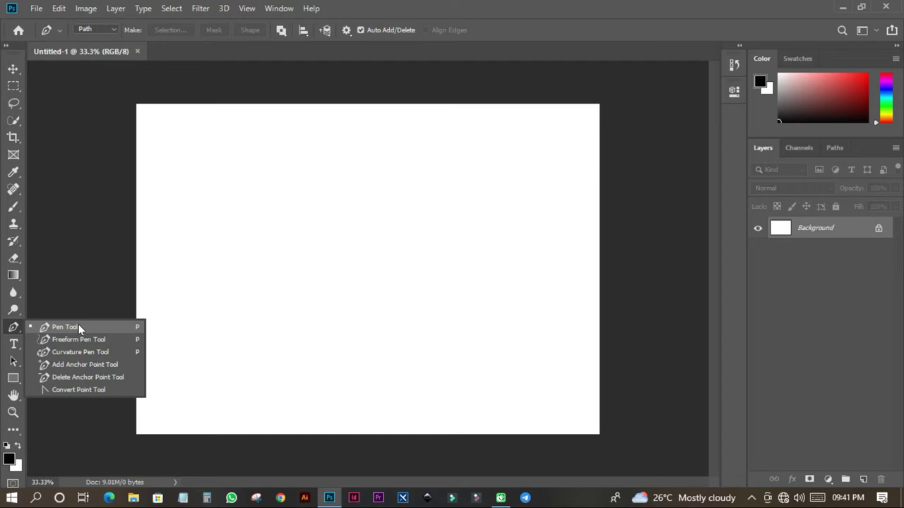
left_click(12, 327)
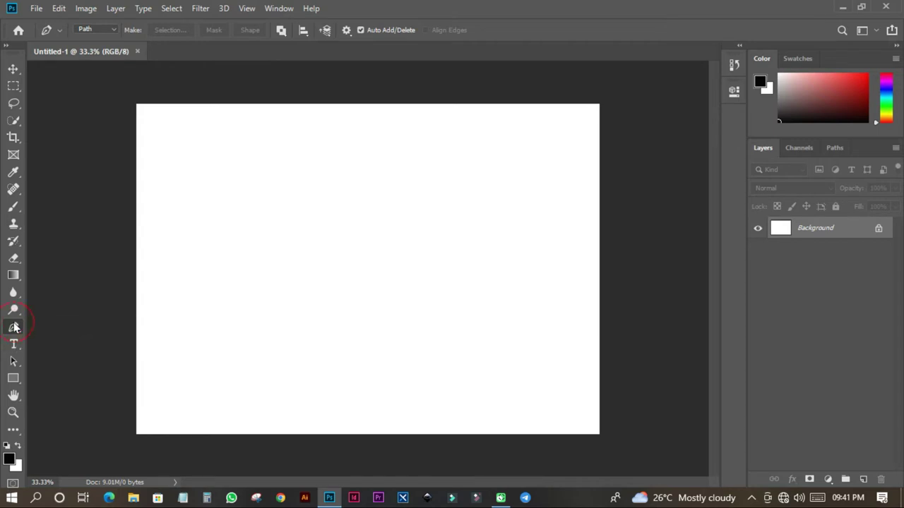
left_click(63, 328)
key("Caps_Lock")
left_click(124, 323)
left_click(178, 322)
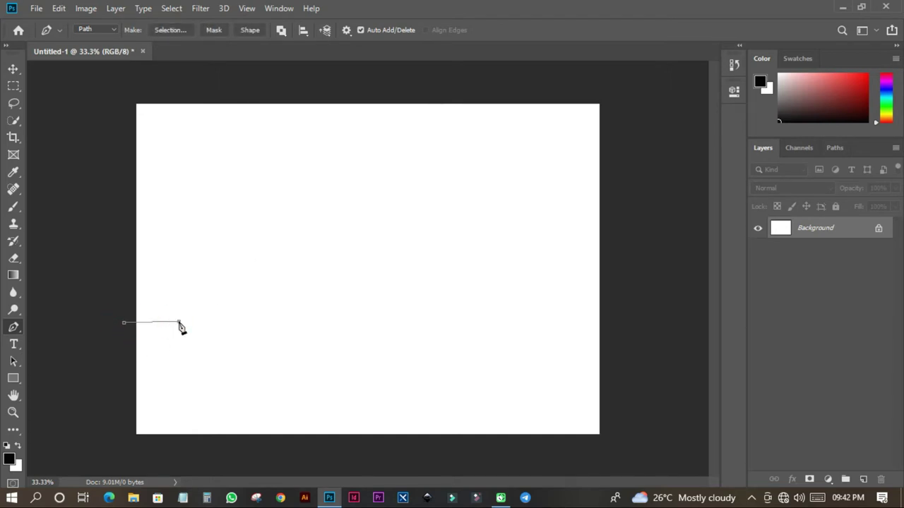
key("ctrl+z")
key("ctrl+z")
left_click(168, 274)
left_click(582, 274, "shift")
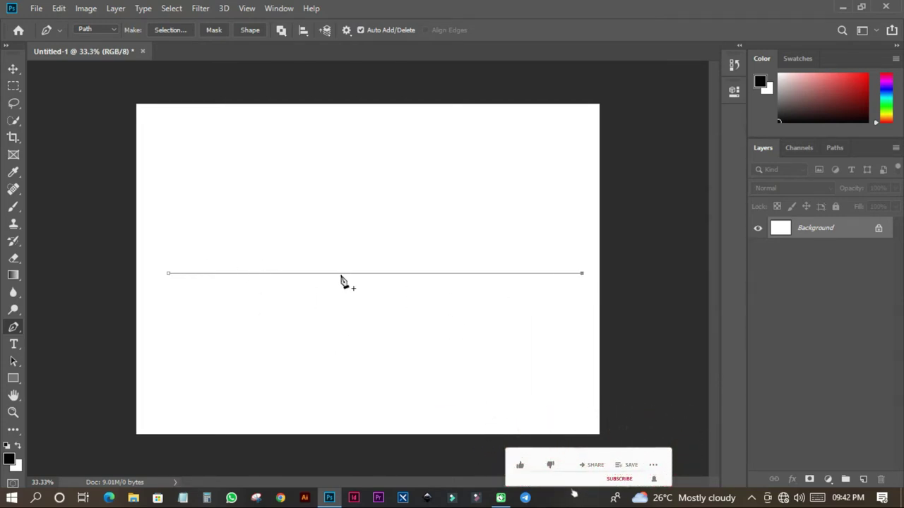
left_click(178, 351)
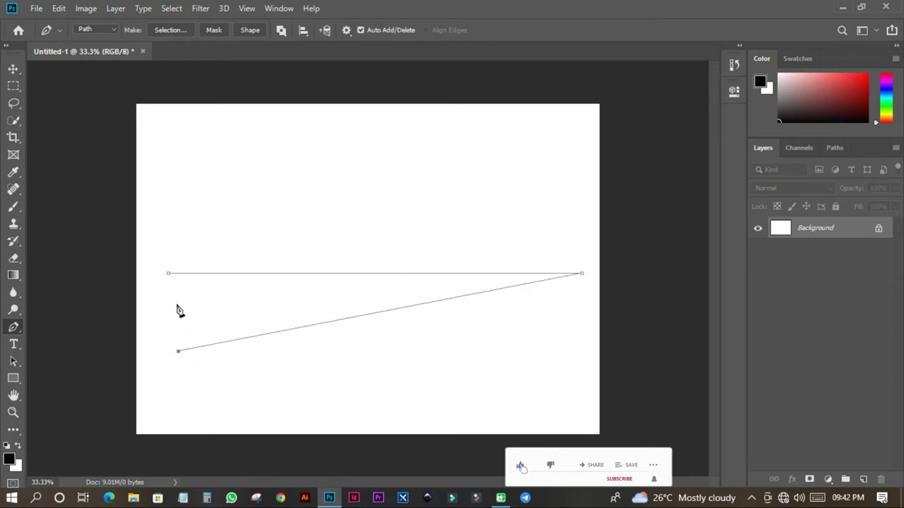
left_click(168, 273)
key("ctrl+z")
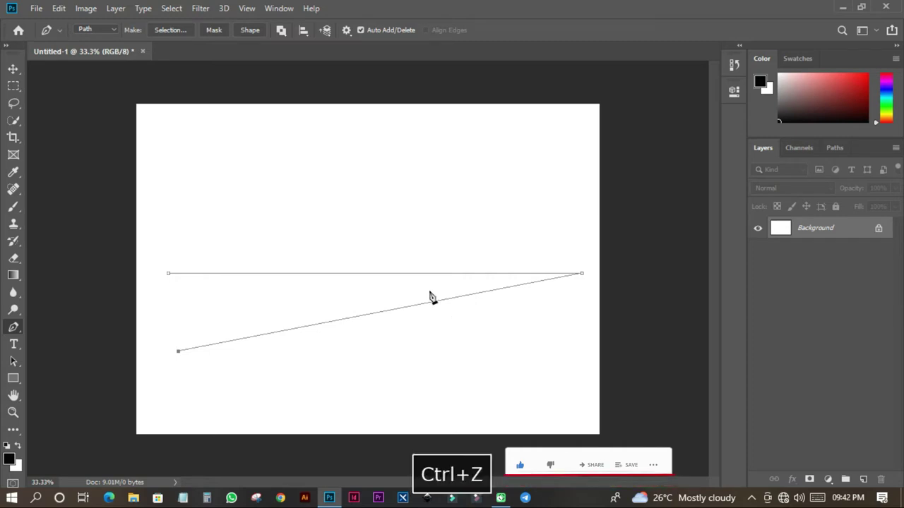
key("ctrl+z")
key("ctrl+z")
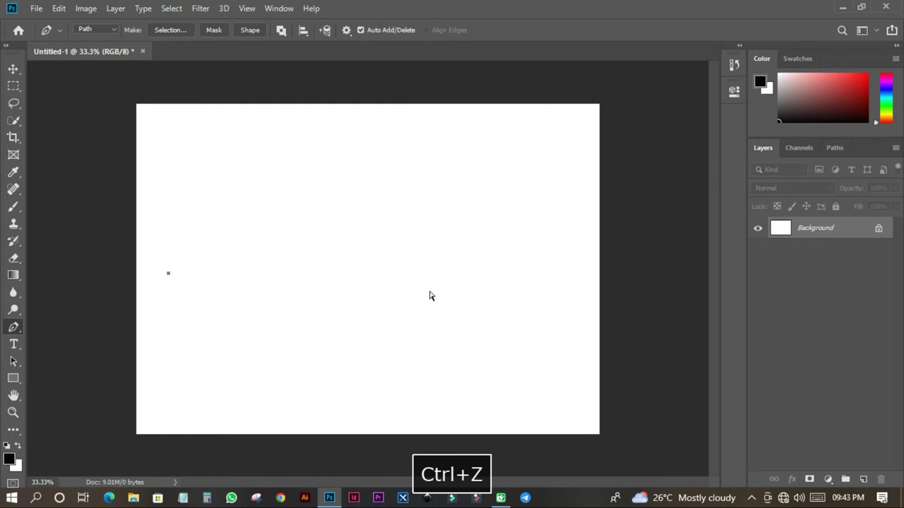
key("ctrl+z")
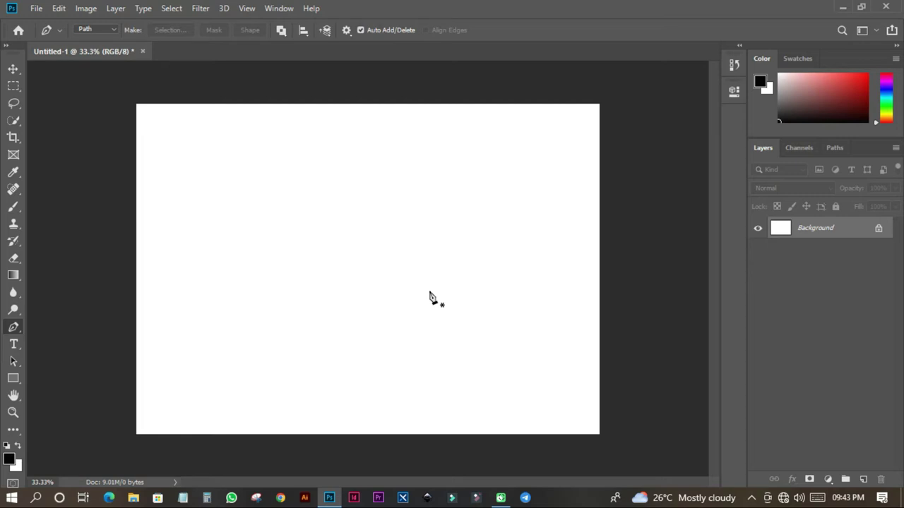
Review the drawing-mode list and the Path Operations, Alignment and Arrangement menus, keeping Path mode
left_click(113, 29)
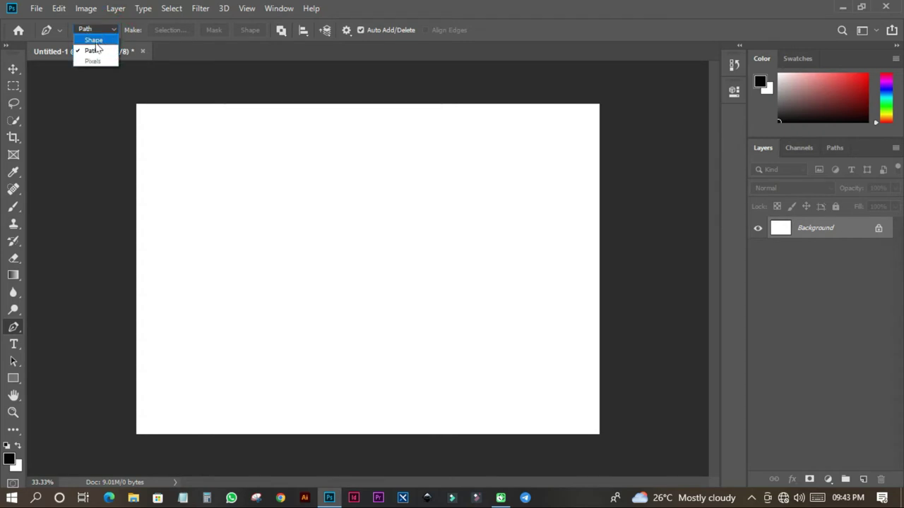
left_click(131, 31)
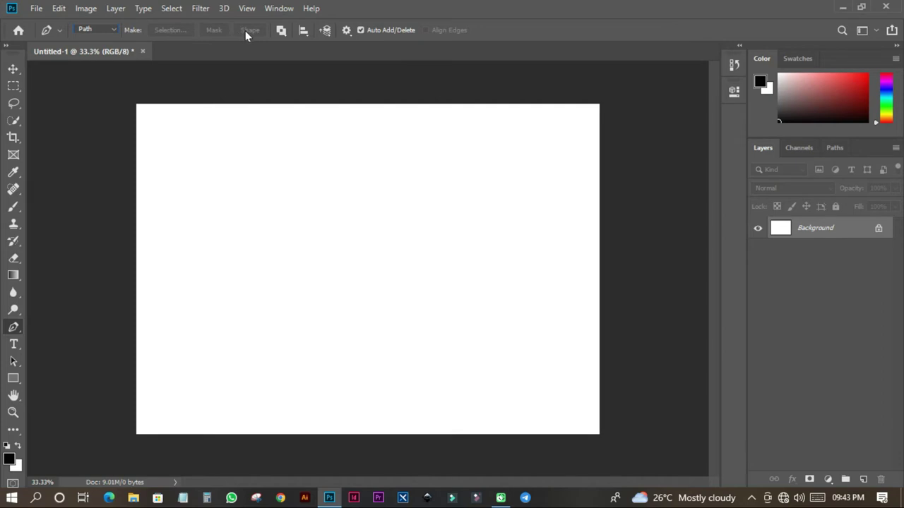
left_click(286, 33)
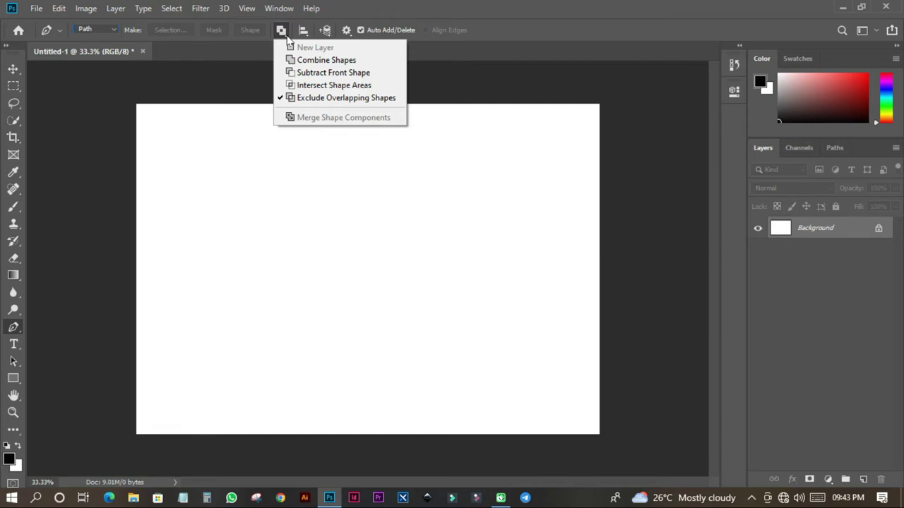
left_click(308, 34)
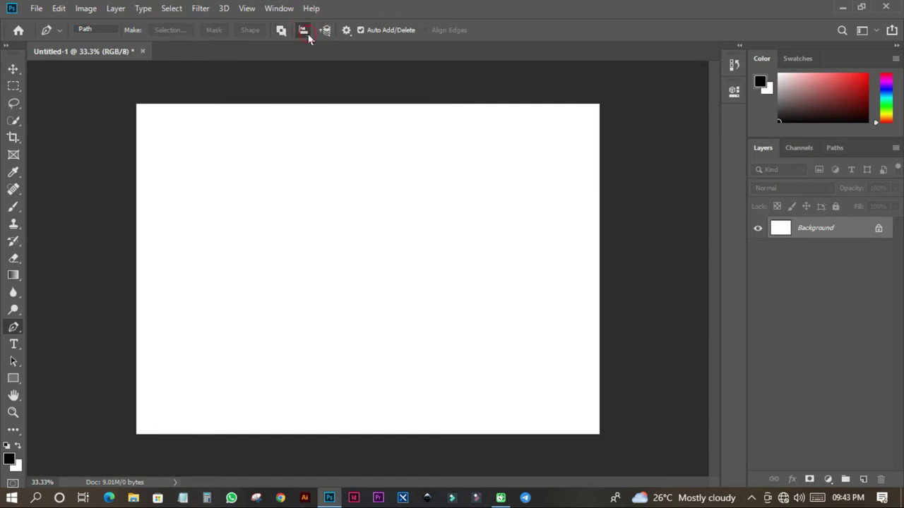
left_click(308, 33)
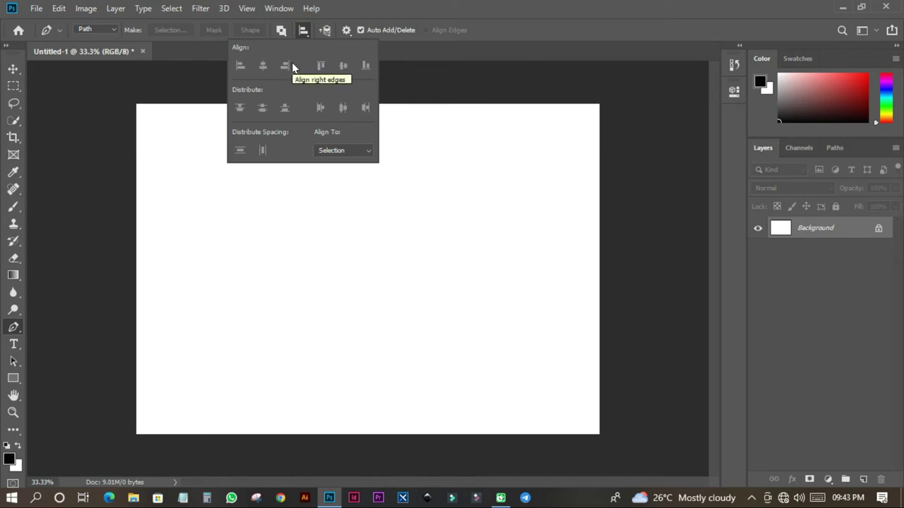
left_click(325, 30)
left_click(325, 31)
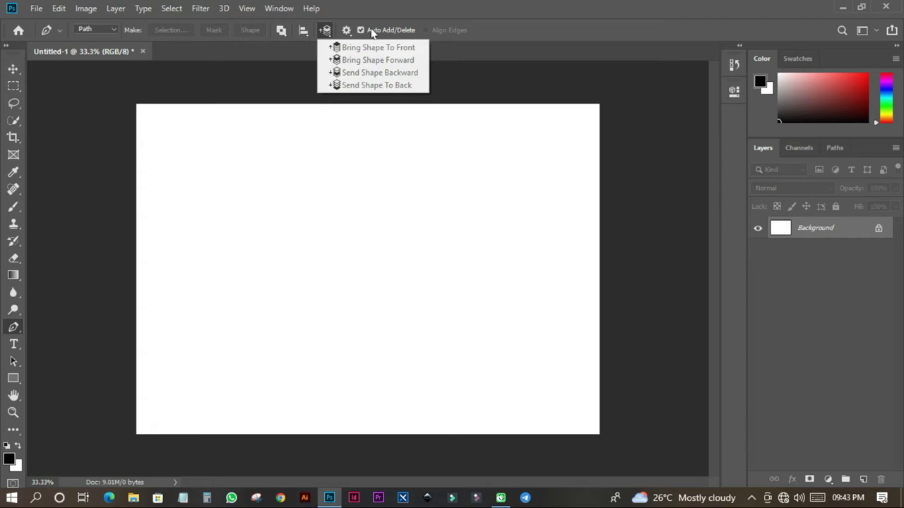
left_click(348, 31)
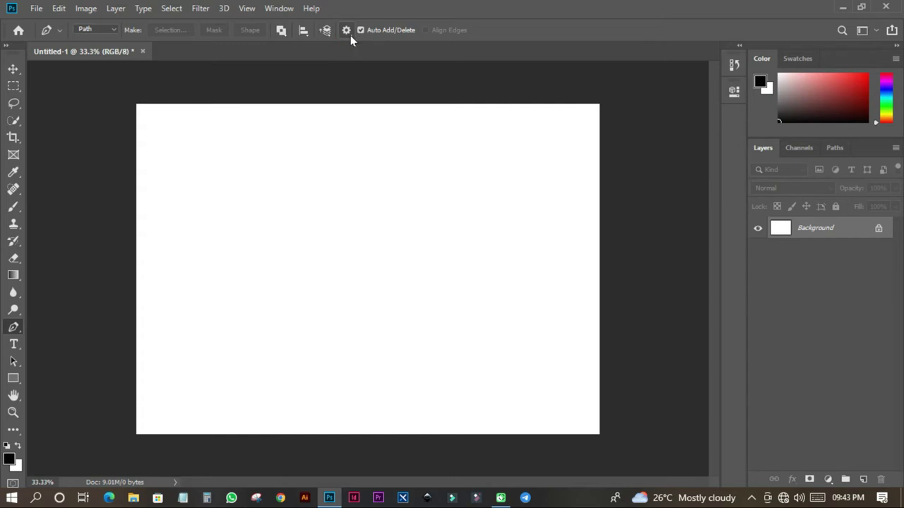
Toggle Rubber Band on and off, then show the Shape, Path and Pixels mode choices
left_click(347, 30)
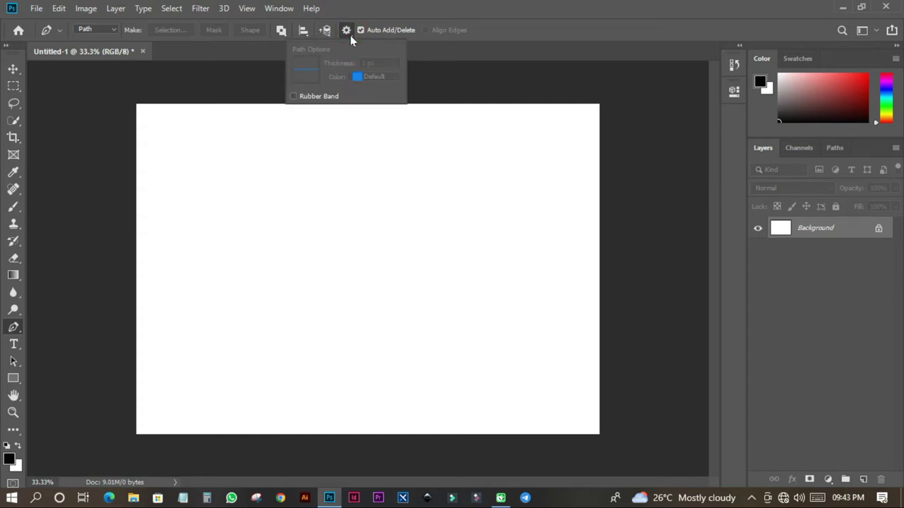
left_click(305, 100)
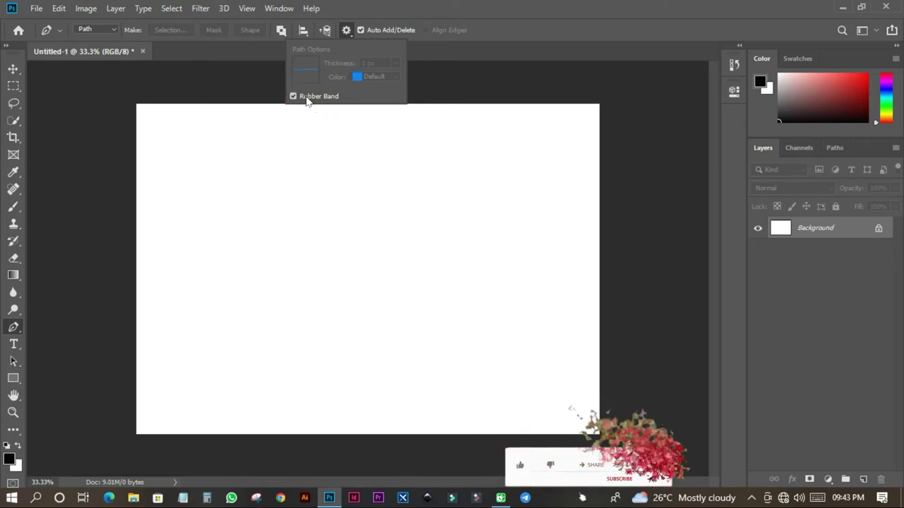
left_click(306, 97)
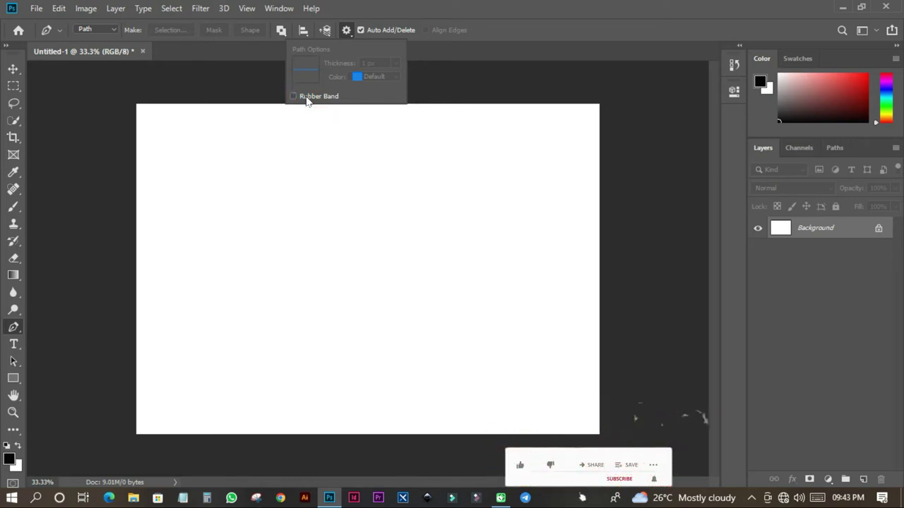
left_click(110, 31)
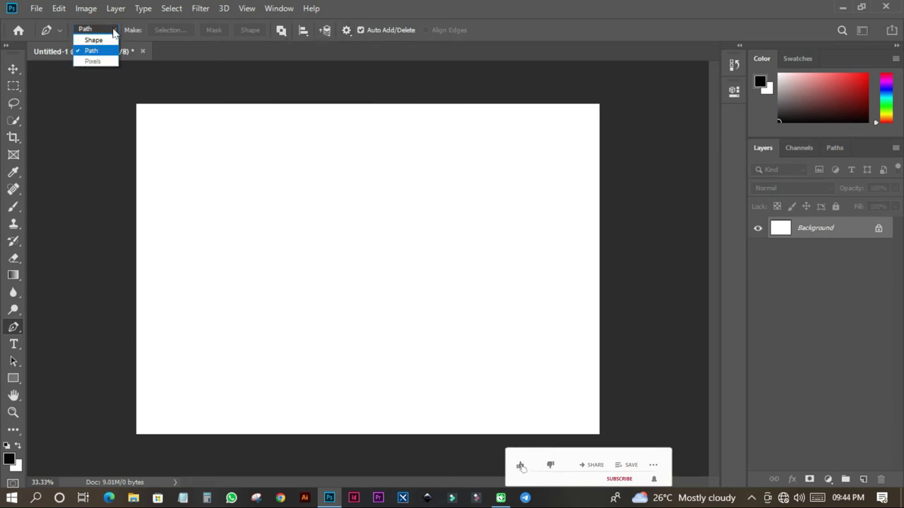
Switch the pen to Shape mode and draw a closed black wavy shape across the canvas
left_click(94, 40)
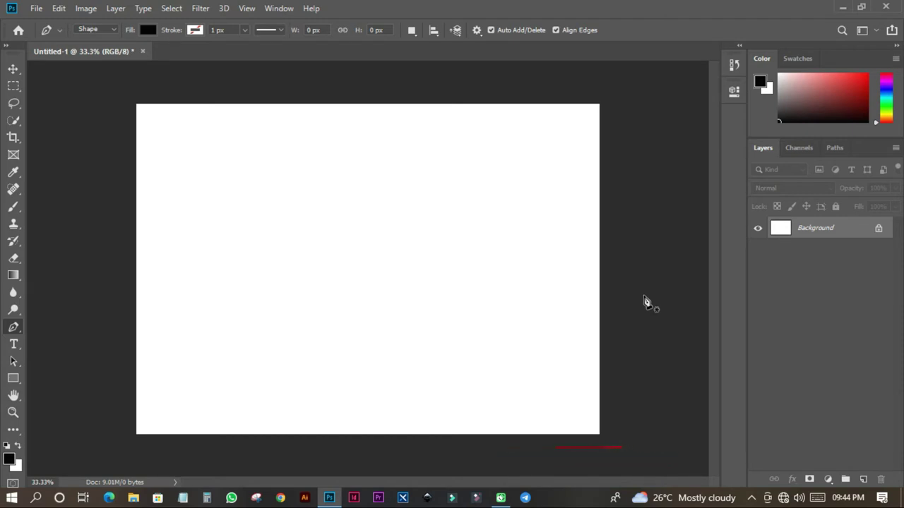
left_click(124, 309)
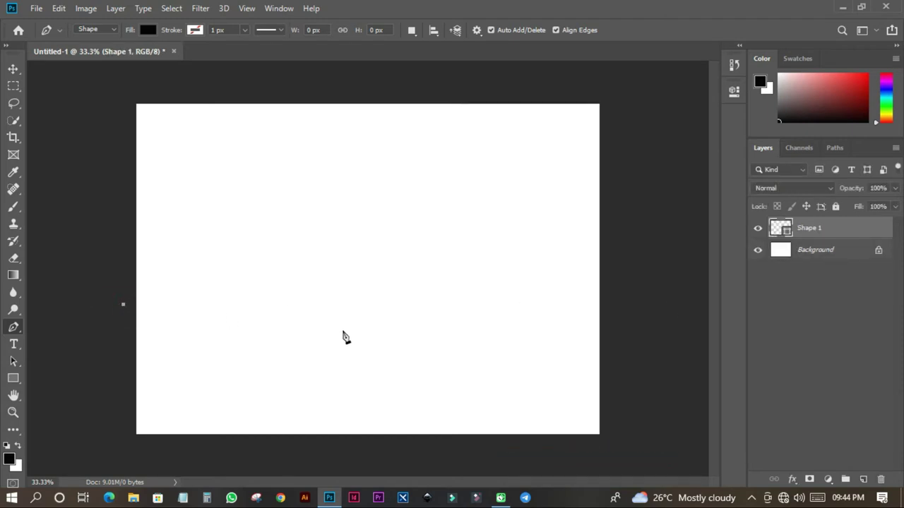
left_click(343, 330)
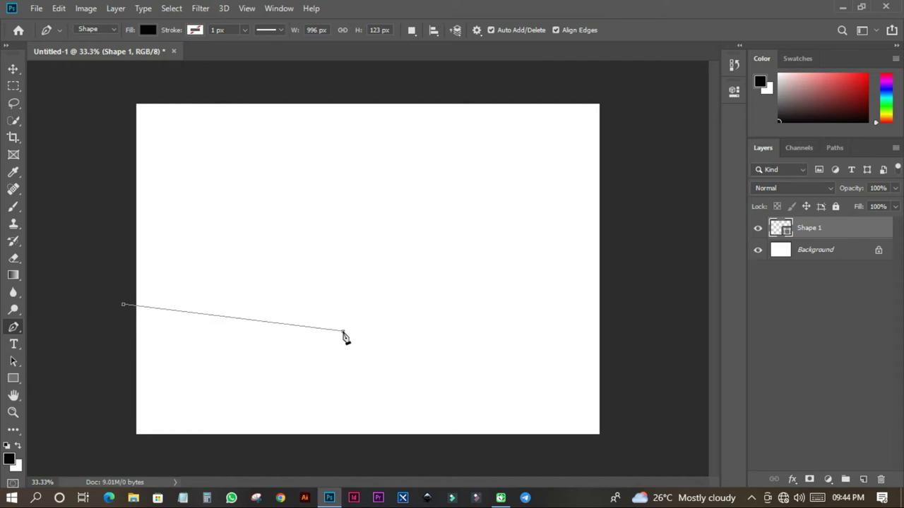
left_click_drag(343, 332, 429, 431)
left_click_drag(522, 305, 597, 279)
left_click(646, 263)
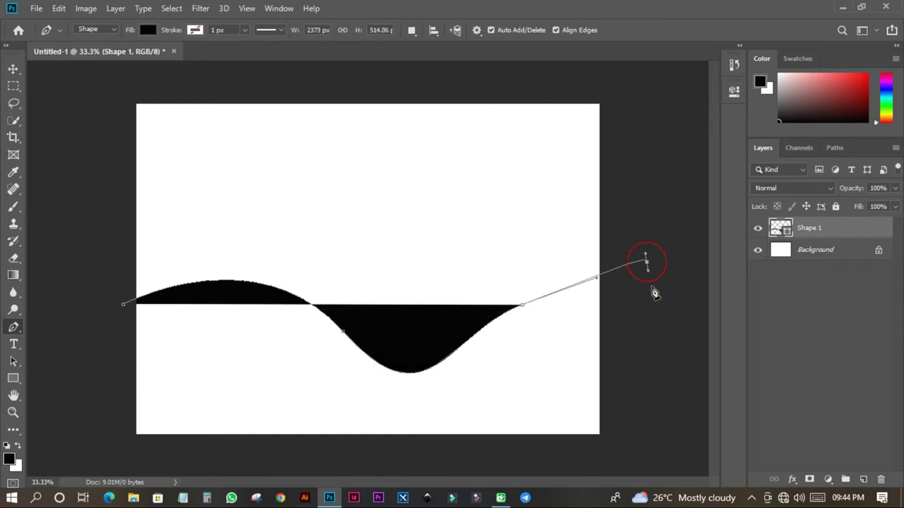
left_click(645, 449)
left_click(290, 465)
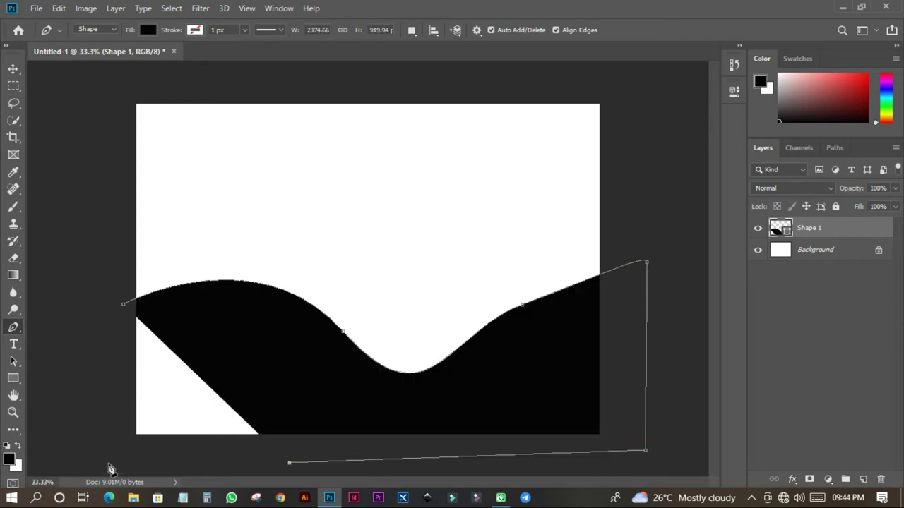
left_click(91, 453)
left_click(124, 307)
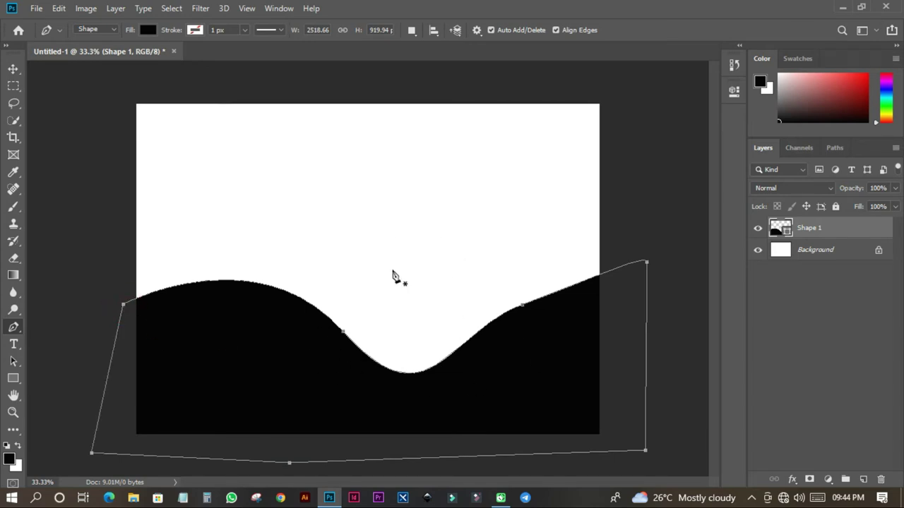
Delete the Shape 1 layer, turning off future delete confirmations
right_click(399, 259)
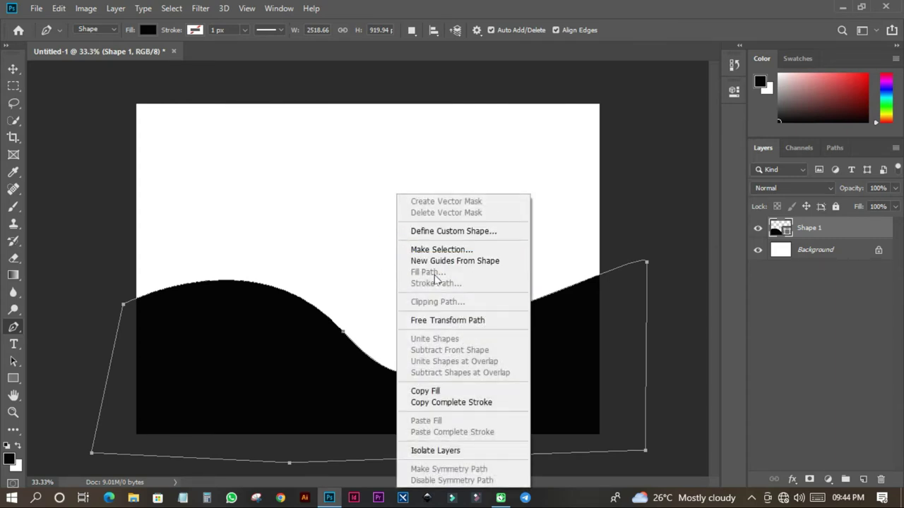
left_click(267, 346)
right_click(267, 346)
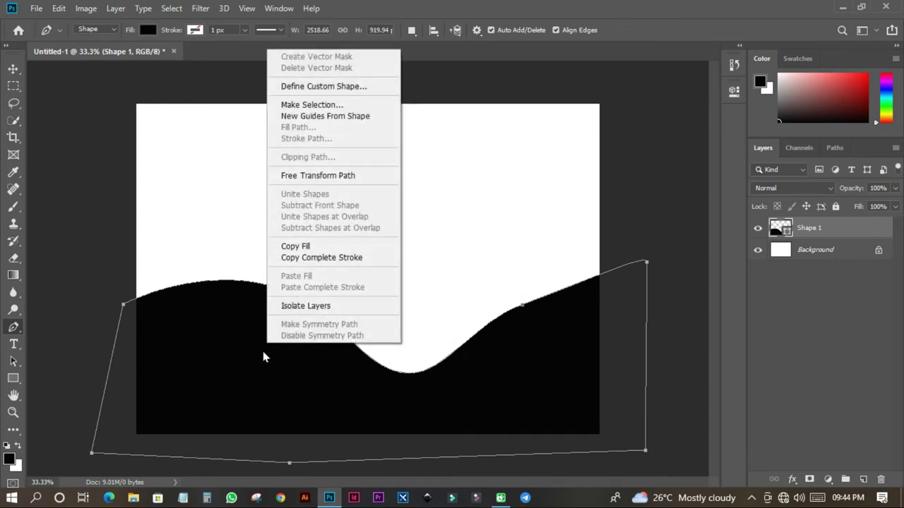
left_click(261, 357)
left_click(881, 480)
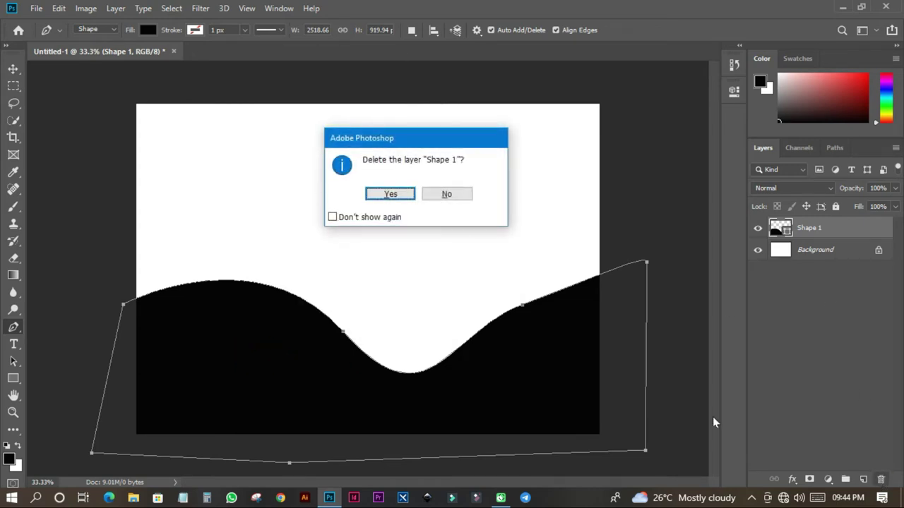
left_click(372, 219)
left_click(382, 194)
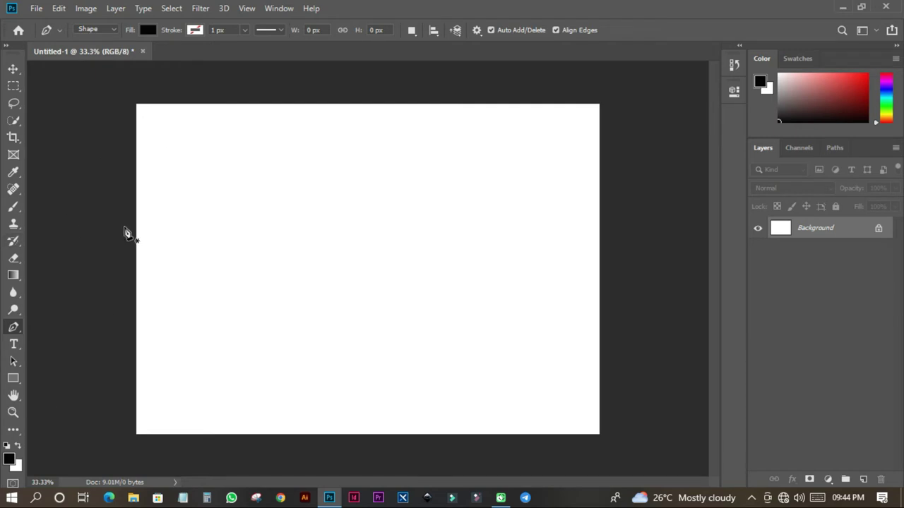
Draw the wave's double-crested top edge from the canvas's left toward its upper right
left_click(124, 278)
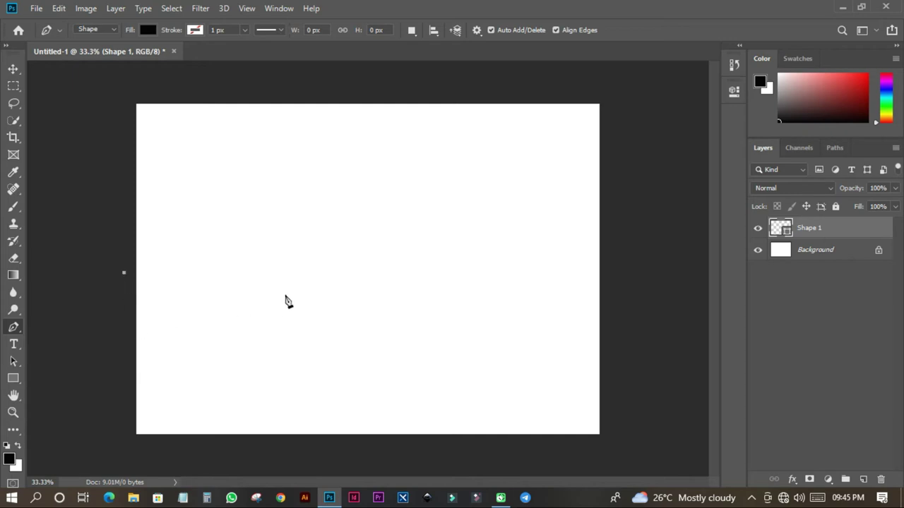
left_click_drag(297, 284, 306, 276)
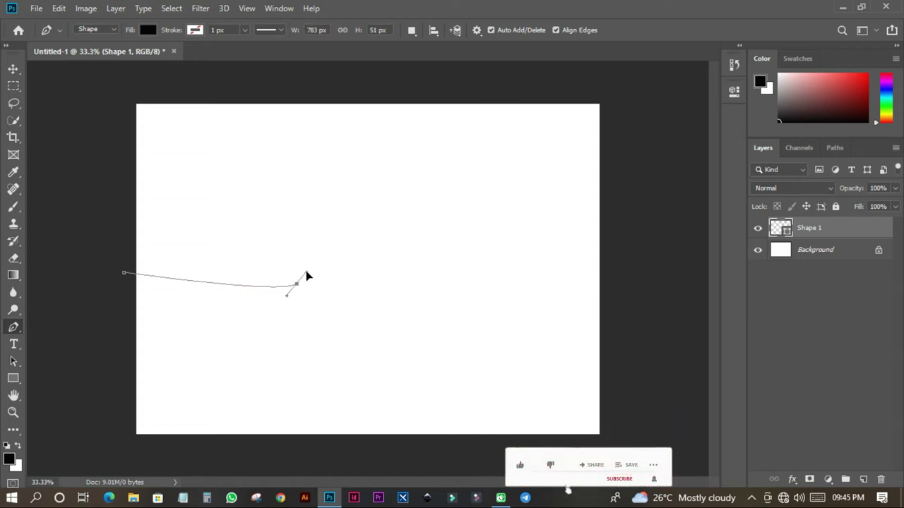
left_click_drag(306, 275, 378, 232)
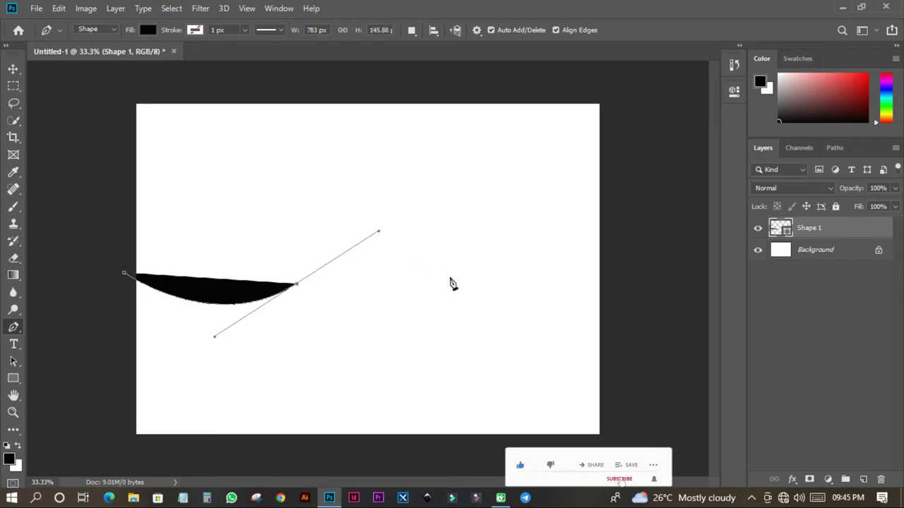
left_click_drag(463, 302, 513, 295)
left_click_drag(567, 245, 602, 199)
Carry the outline below the canvas and up the left side, closing the wave shape
left_click_drag(643, 303, 641, 402)
left_click_drag(615, 449, 527, 470)
left_click_drag(266, 470, 242, 471)
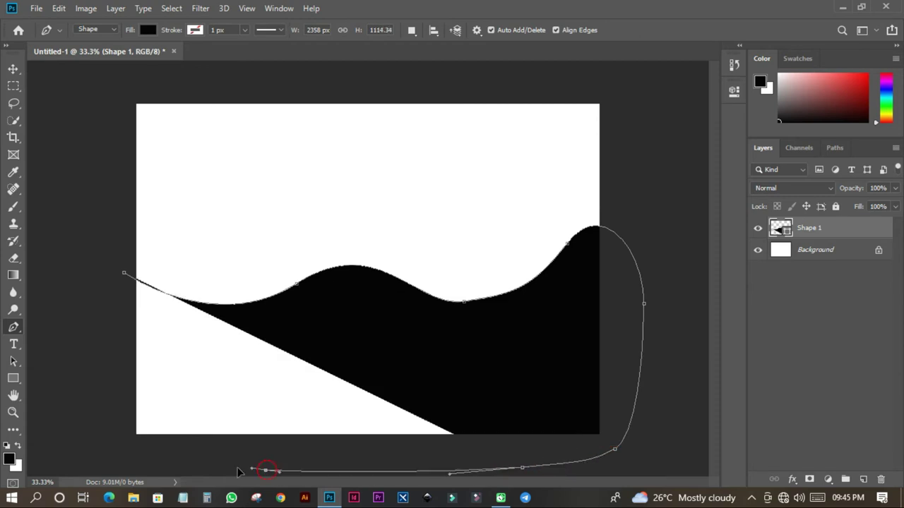
left_click_drag(102, 452, 101, 428)
left_click(83, 360)
left_click(100, 296)
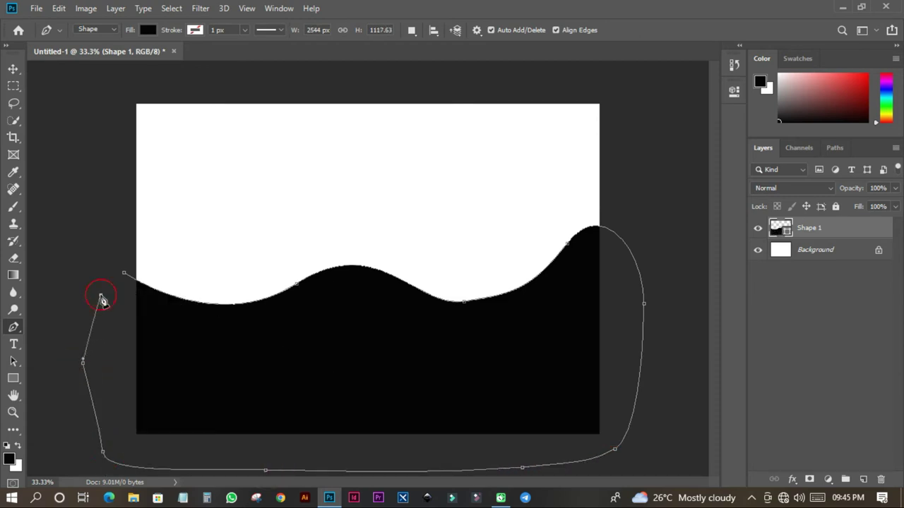
key("ctrl+plus")
scroll(54, 292, "up", 5)
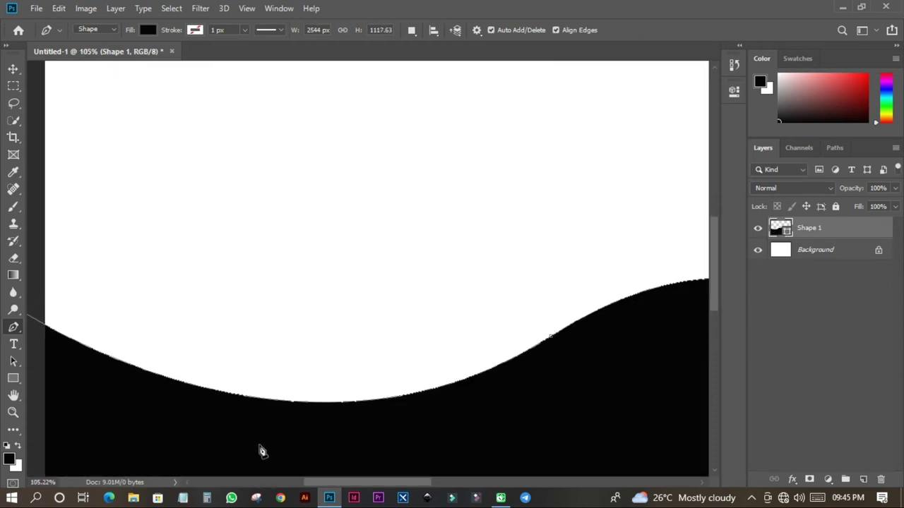
left_click_drag(330, 480, 278, 419)
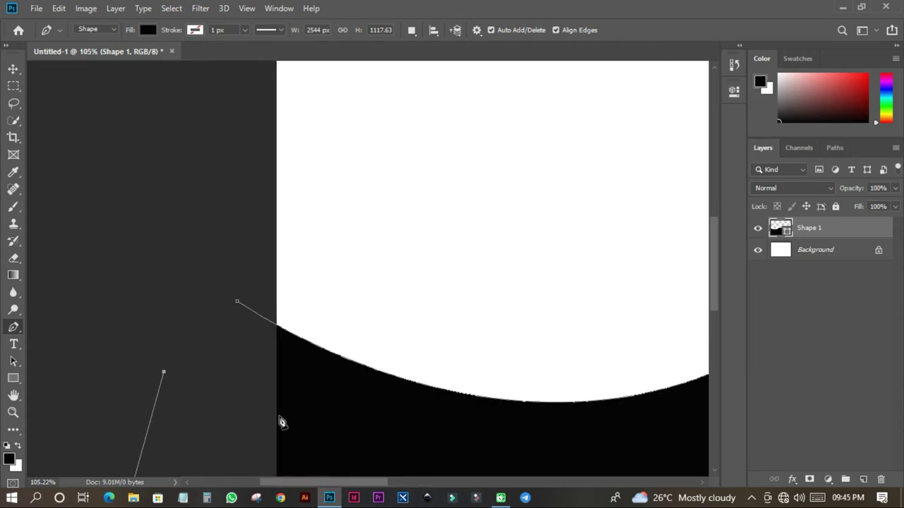
left_click(237, 302)
scroll(195, 363, "down", 5)
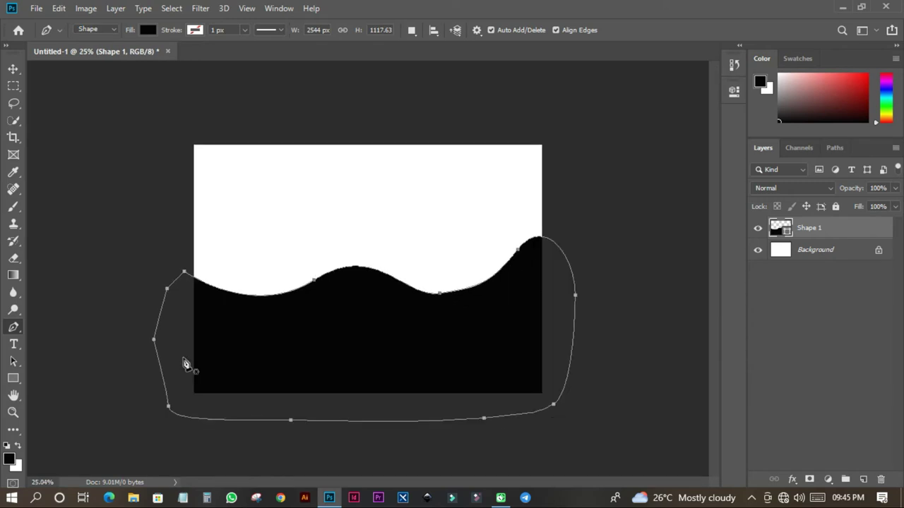
Recolour the Shape 1 wave fill to red by entering e60000 in the Color Picker
left_click(14, 74)
left_click(121, 236)
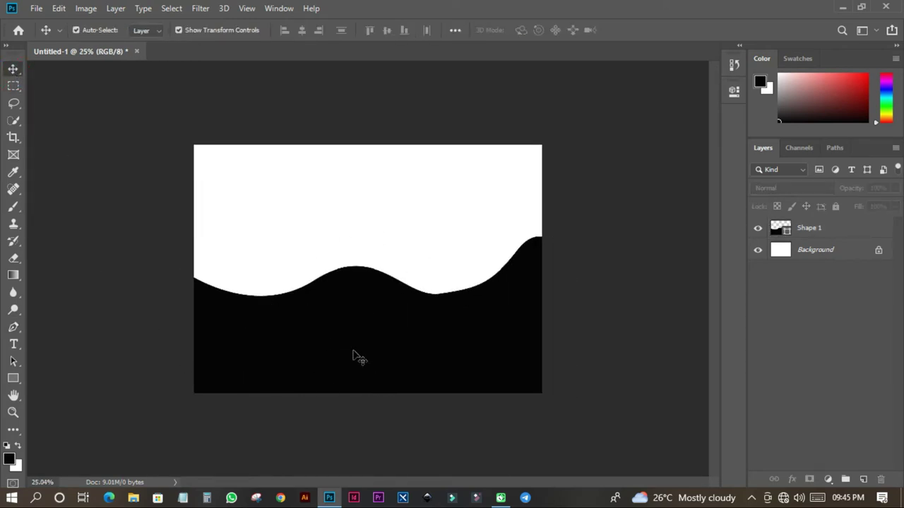
double_click(786, 231)
type("e60000")
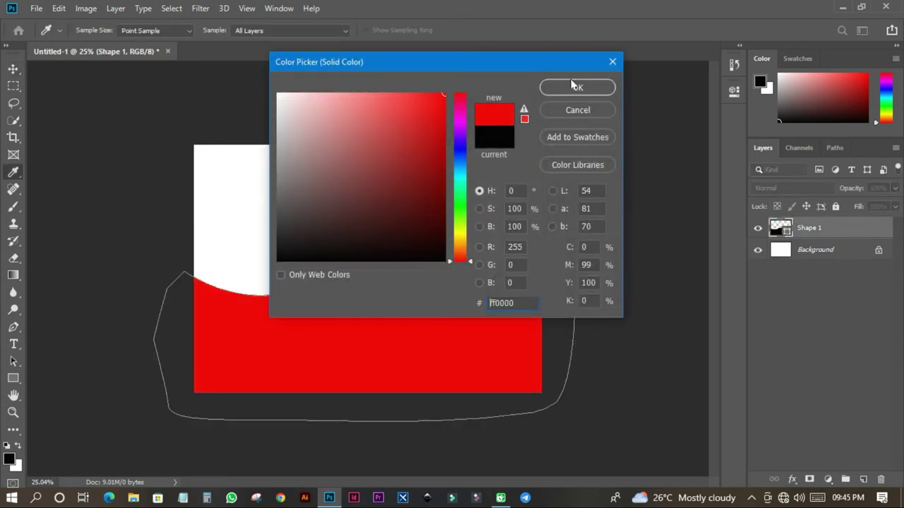
left_click(578, 87)
left_click(418, 236)
key("Return")
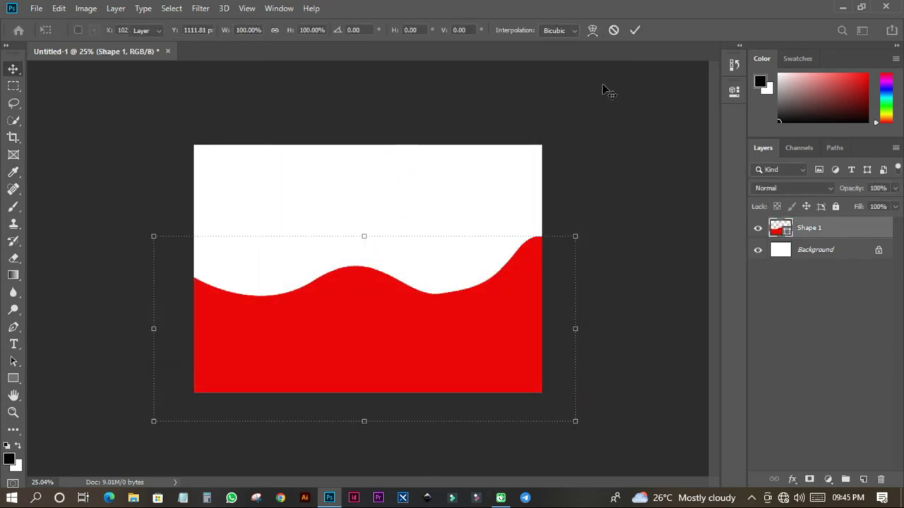
left_click(405, 176)
Delete the red wave layer and open the portrait PNG via File > Open
left_click(829, 233)
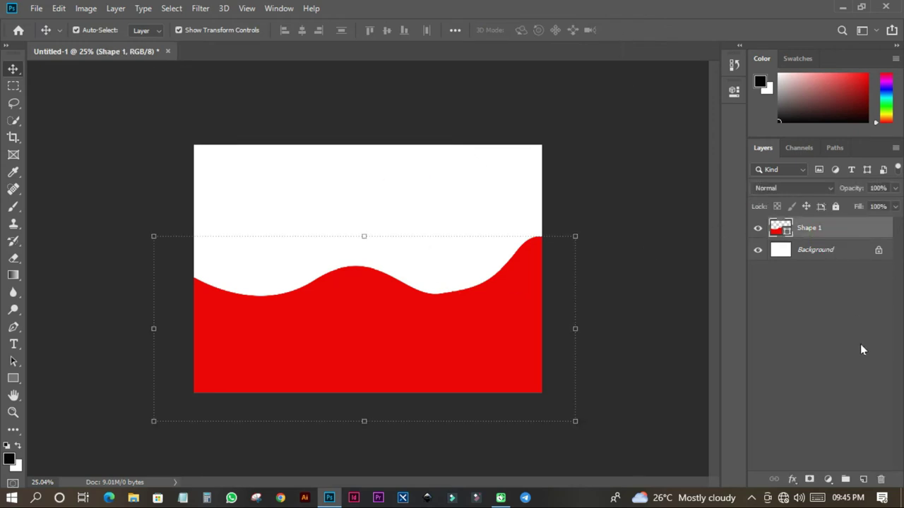
left_click(880, 480)
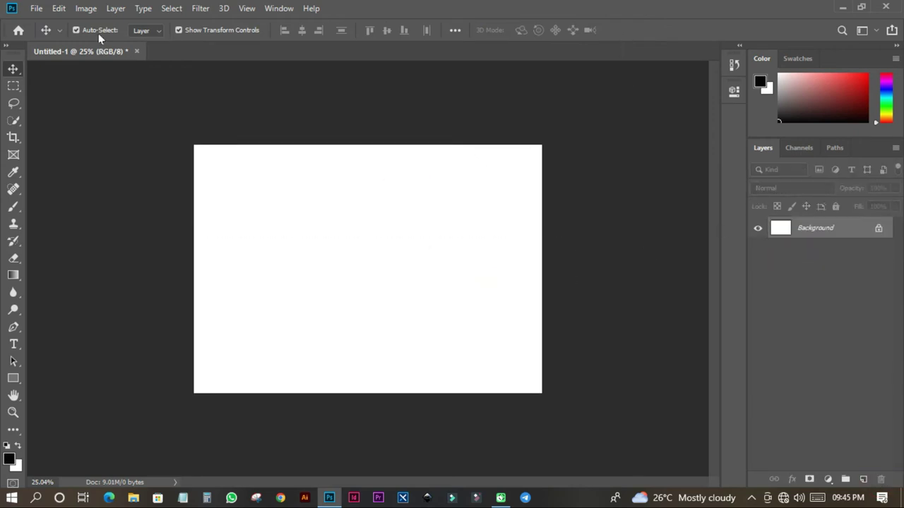
left_click(39, 10)
left_click(42, 27)
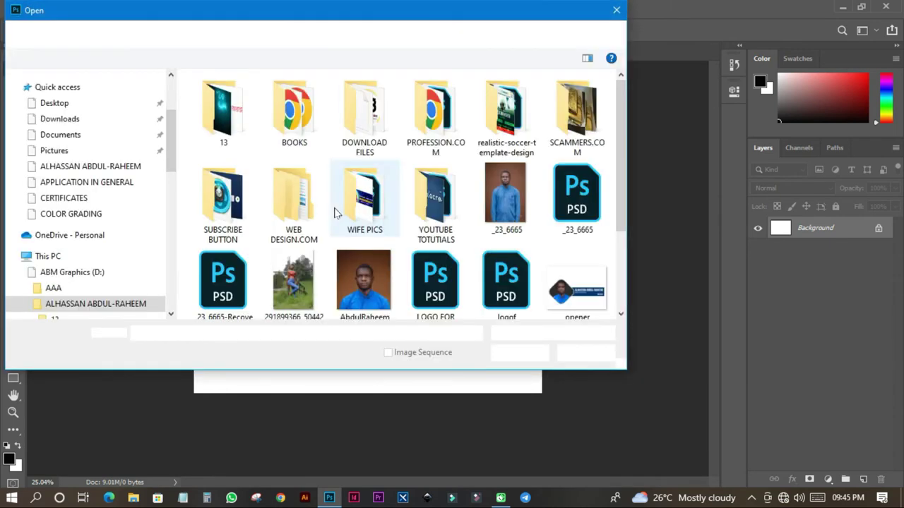
scroll(367, 286, "down", 1)
double_click(365, 286)
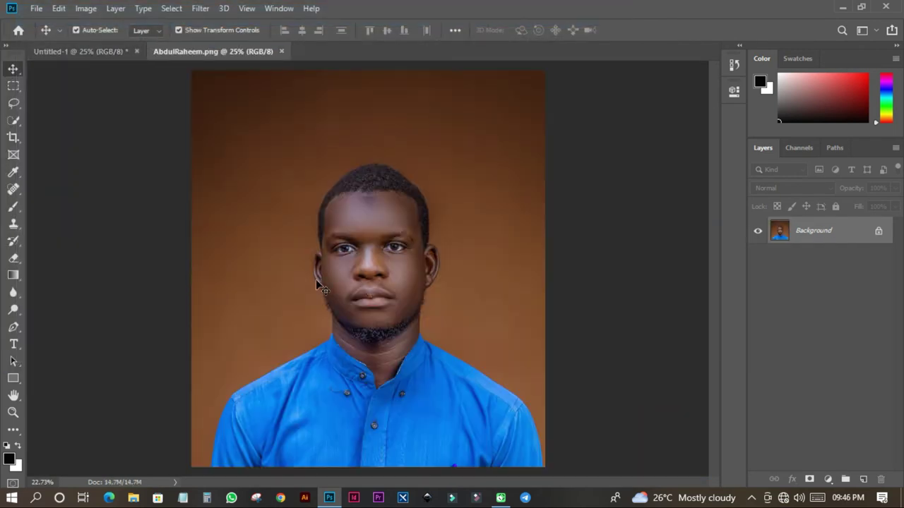
scroll(318, 284, "down", 2)
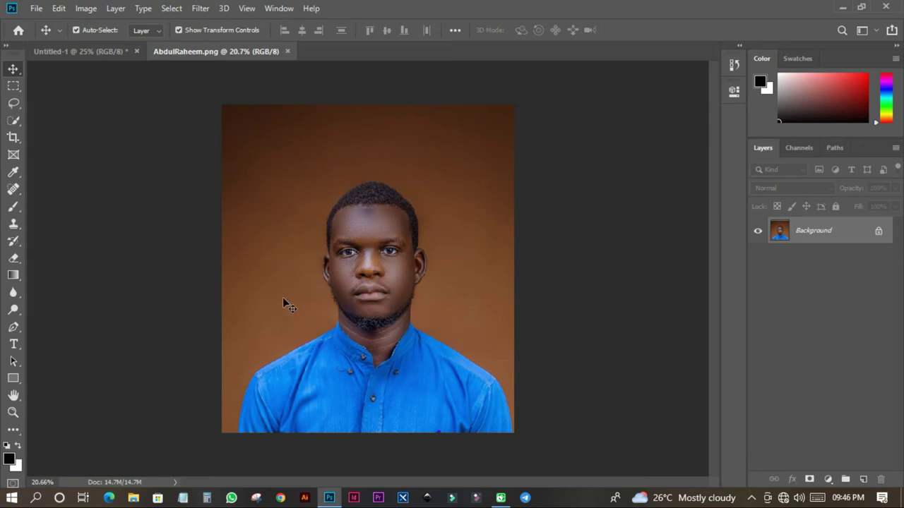
With the Pen tool, trace from the shirt's lower left along the arm and shoulder toward the neck
left_click(13, 327)
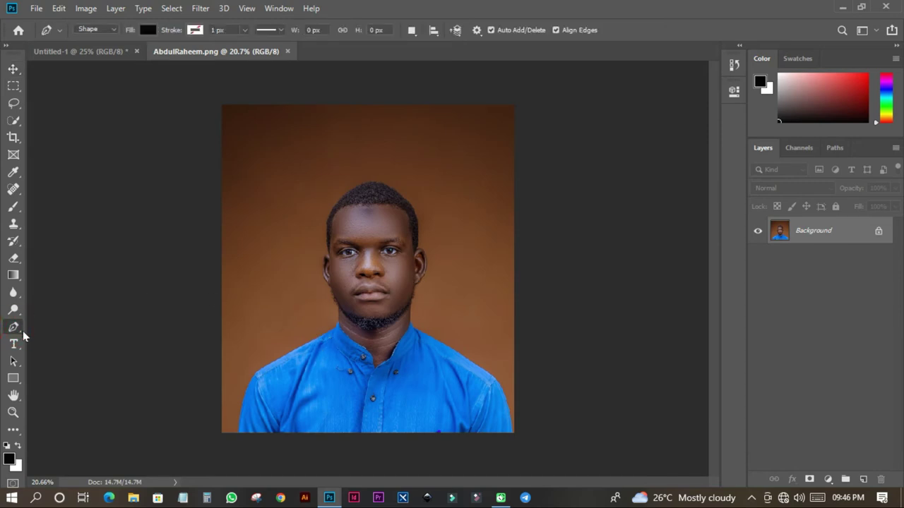
scroll(233, 459, "up", 2)
scroll(234, 460, "up", 4)
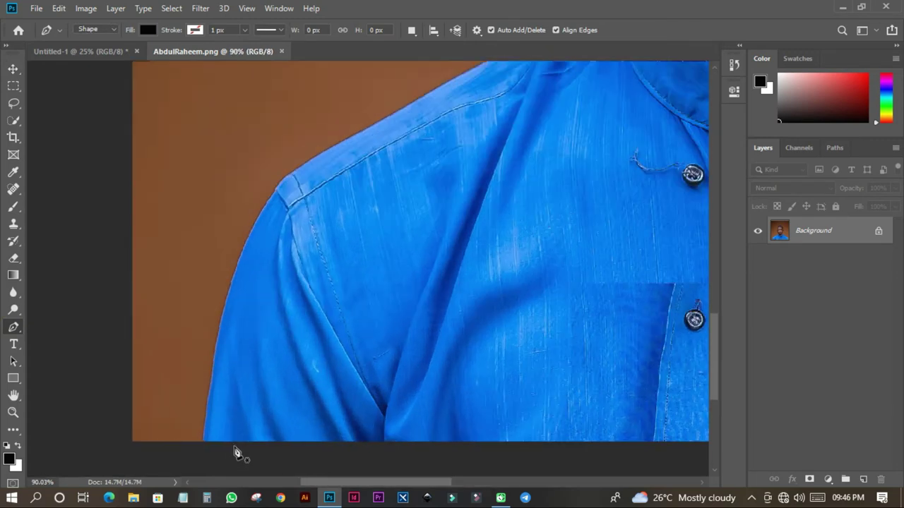
left_click(197, 451)
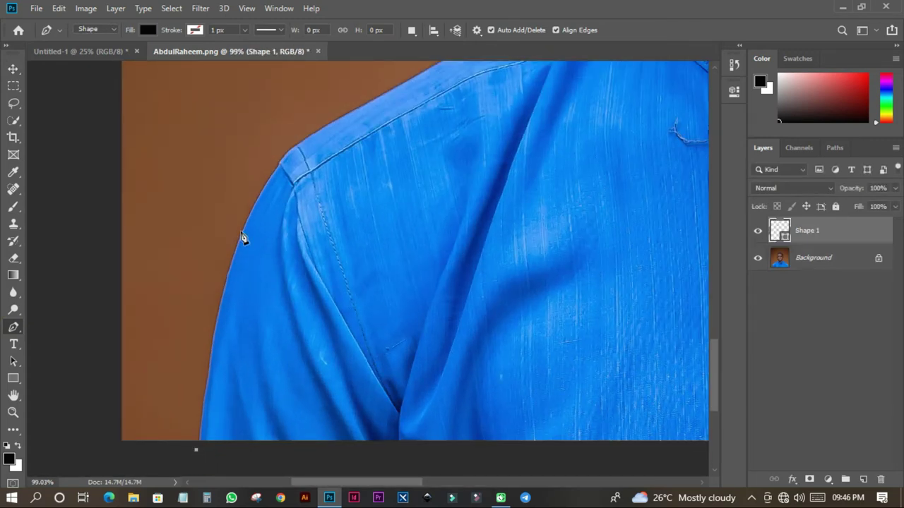
left_click_drag(240, 243, 258, 195)
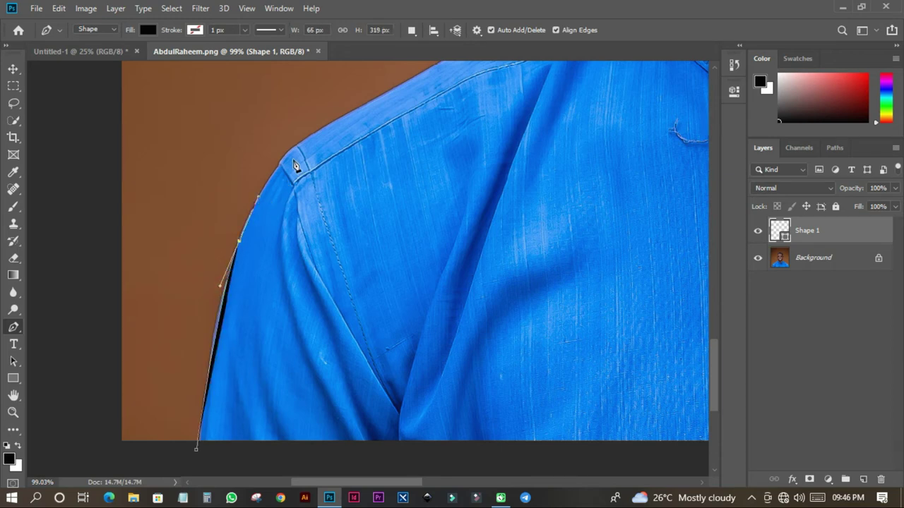
left_click_drag(295, 147, 318, 131)
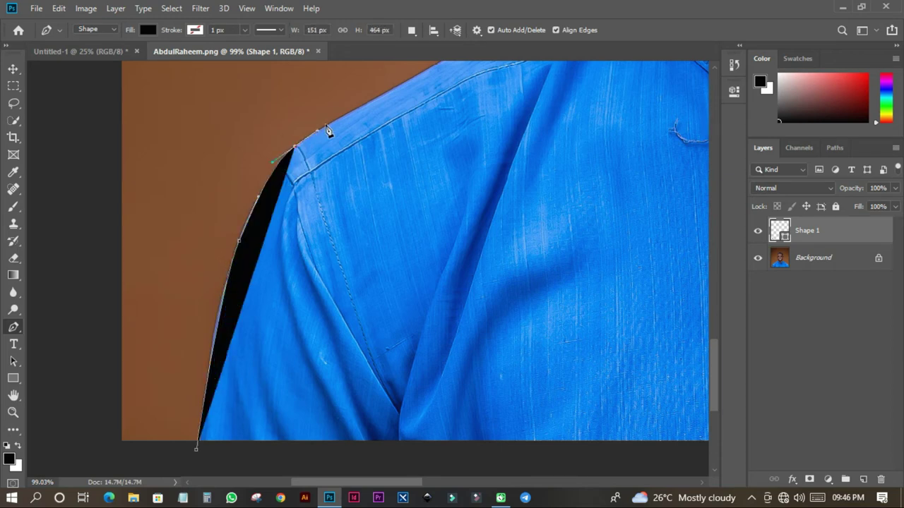
left_click_drag(389, 94, 419, 78)
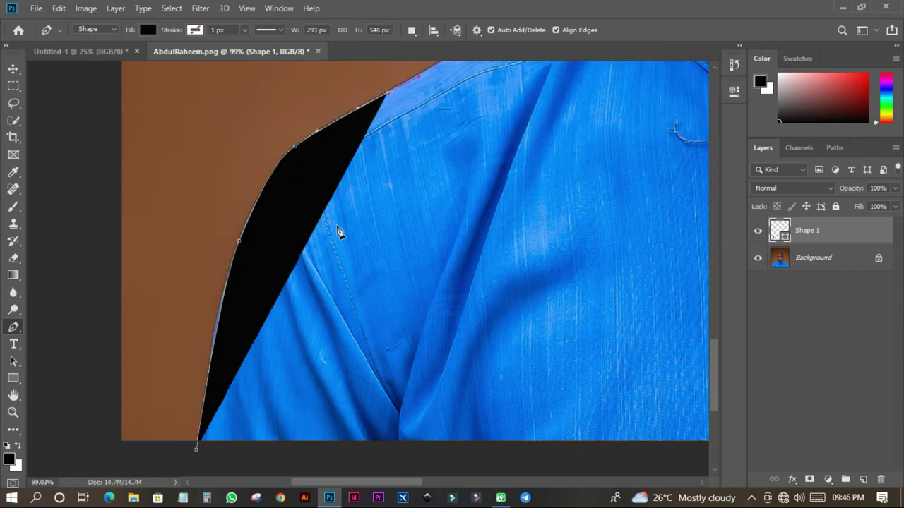
scroll(272, 260, "down", 3)
scroll(420, 97, "up", 3)
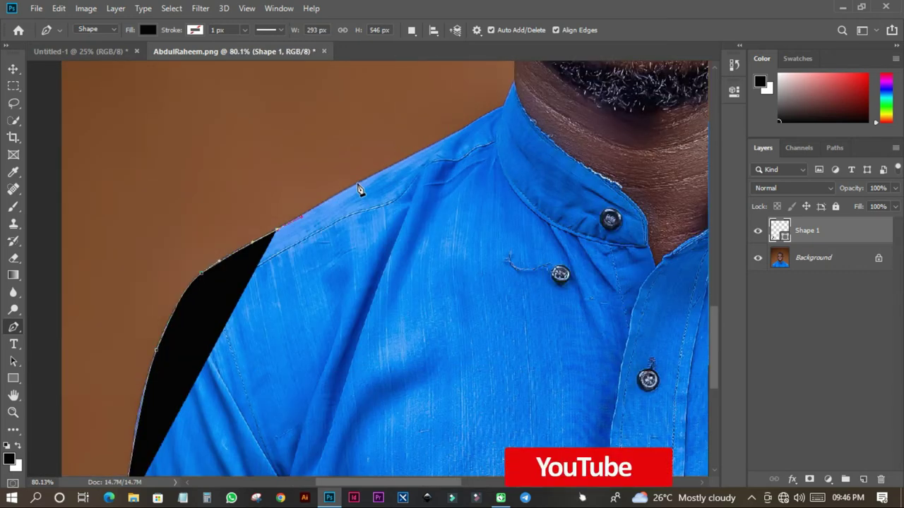
left_click_drag(378, 175, 392, 169)
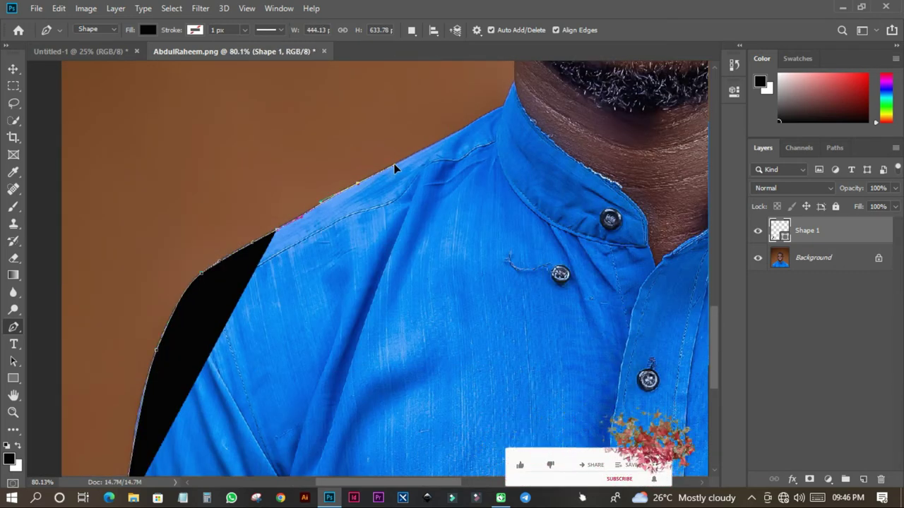
left_click(456, 134)
left_click_drag(486, 114, 505, 113)
scroll(228, 294, "down", 5)
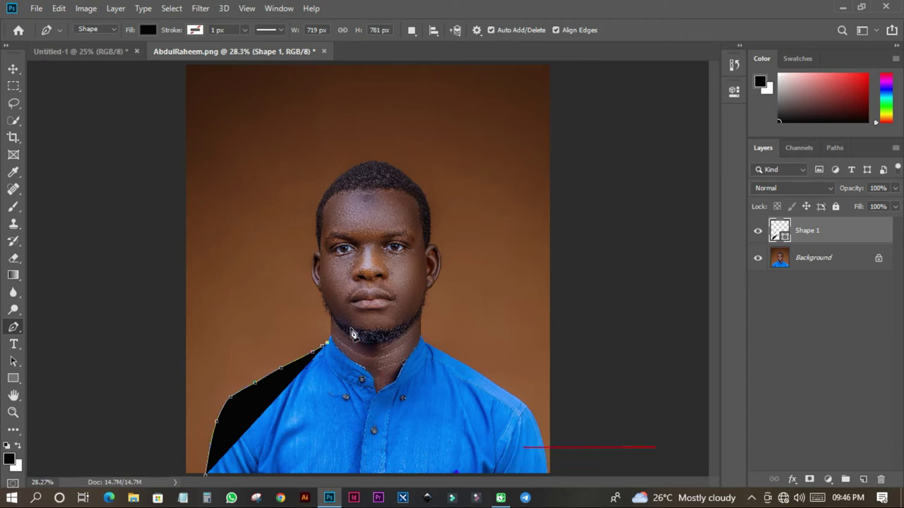
scroll(347, 325, "up", 3)
scroll(323, 363, "up", 2)
scroll(317, 359, "up", 3)
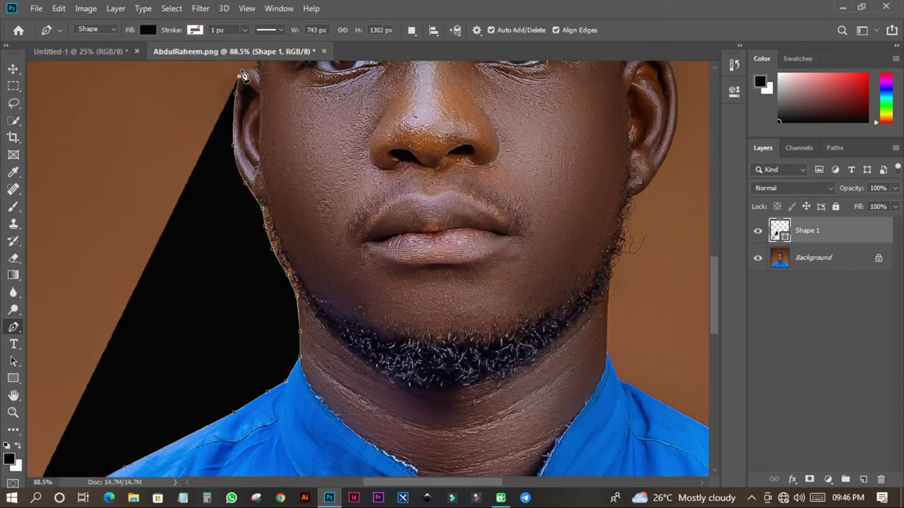
scroll(238, 177, "up", 5)
Trace the outline up the hairline, over the top of the head and around the ear
left_click(198, 425)
left_click(191, 304)
left_click(261, 183)
left_click(404, 98)
left_click(560, 157)
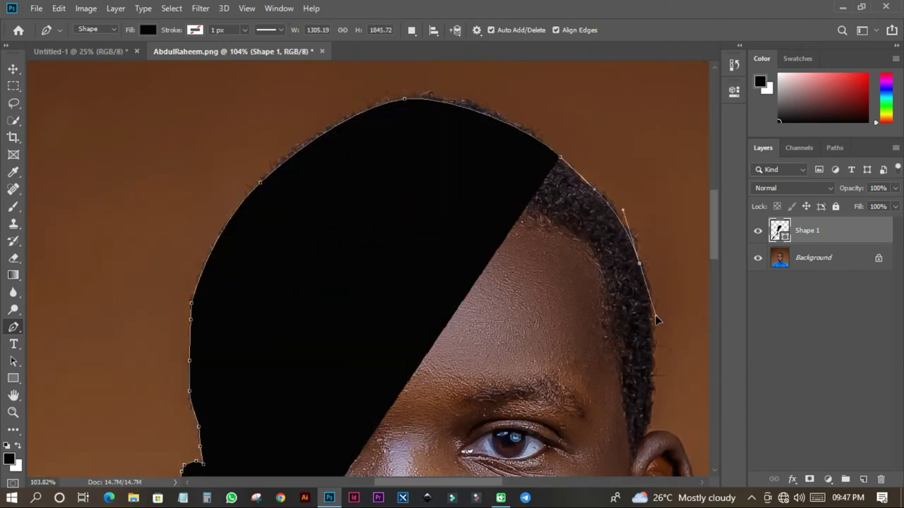
left_click(639, 264)
left_click(653, 387)
left_click(644, 434)
scroll(686, 448, "down", 5)
left_click(696, 197)
left_click(687, 256)
left_click(659, 299)
Lower the shape opacity to 34% and trace down the jaw, neck and far shoulder, closing the silhouette
key("3")
key("4")
left_click(637, 334)
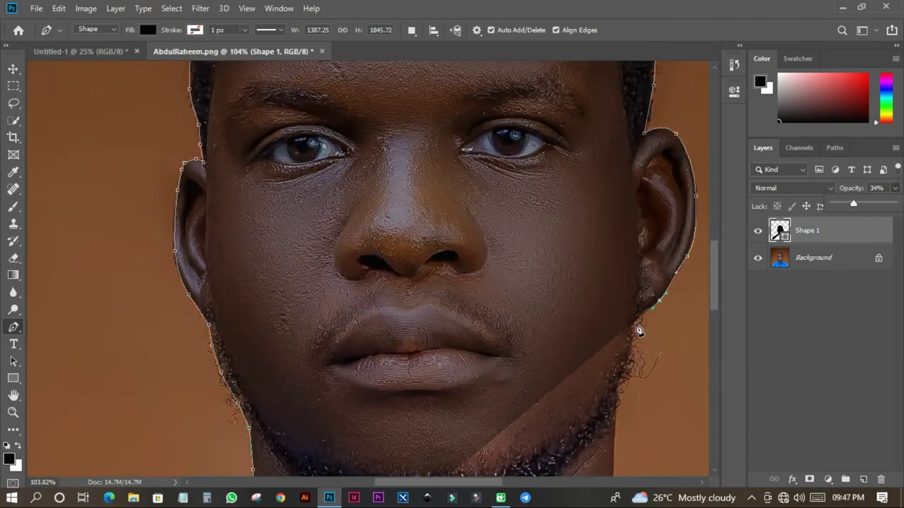
left_click(613, 398)
scroll(709, 319, "down", 5)
scroll(678, 423, "down", 2)
left_click(682, 452)
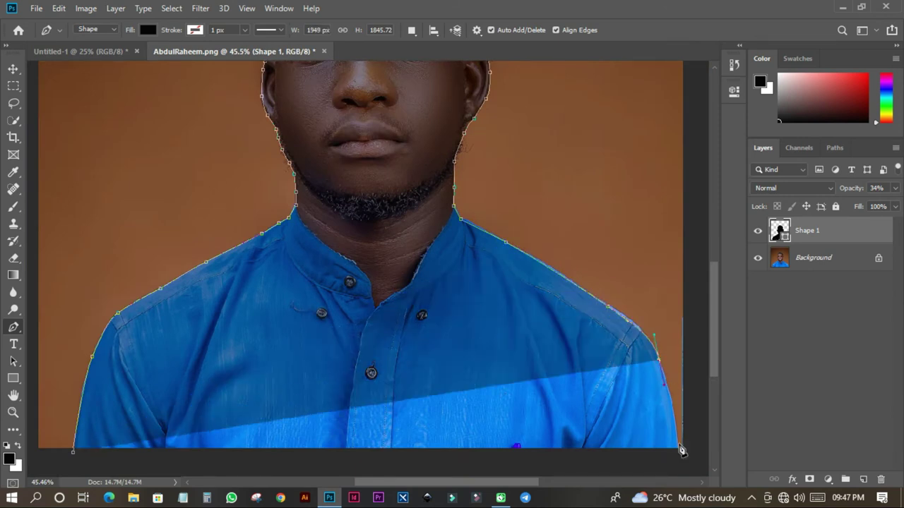
scroll(658, 440, "down", 2)
left_click(493, 461)
left_click(242, 447)
Restore the silhouette to full opacity and hide the Shape 1 layer
key("0")
scroll(440, 333, "down", 3)
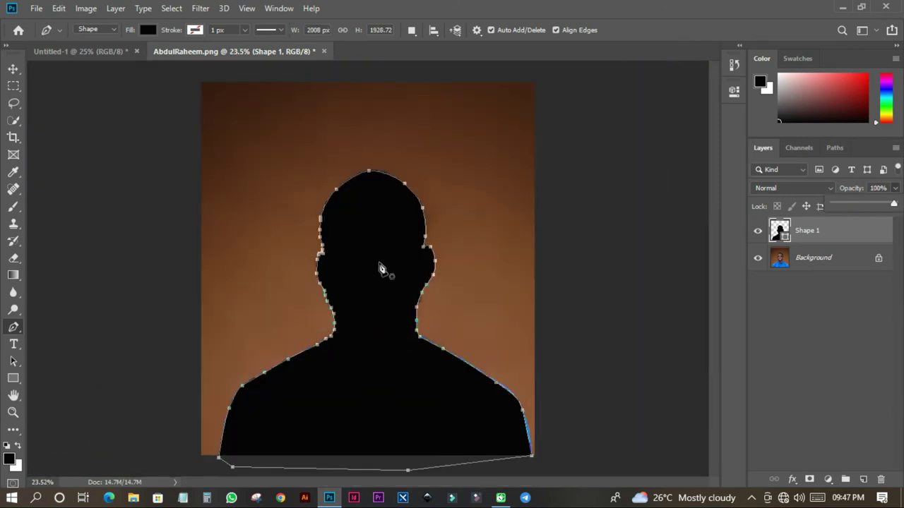
left_click(768, 240)
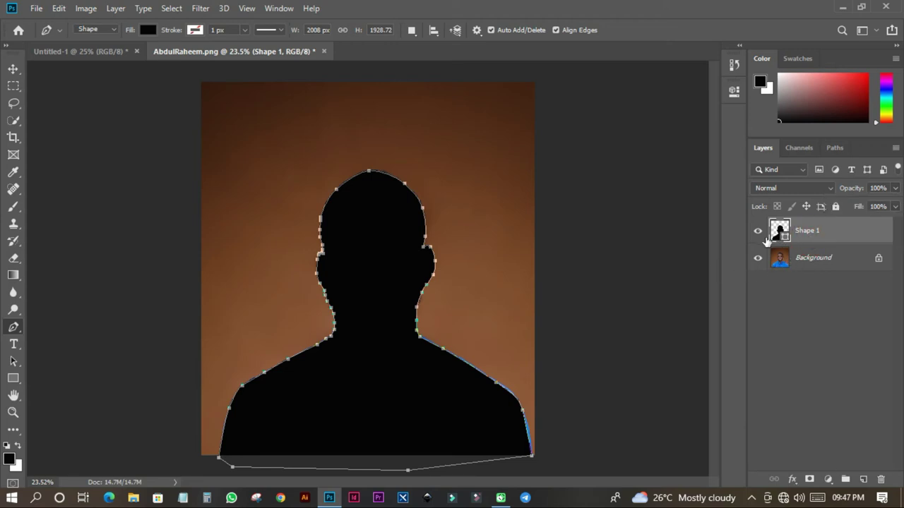
left_click(760, 232)
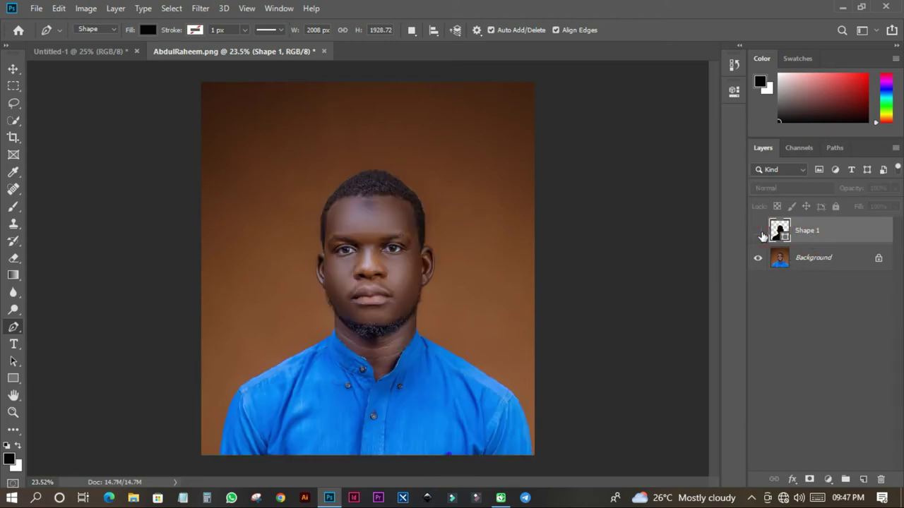
Load the silhouette path as a selection with Ctrl+Enter and hide Shape 1
left_click(760, 232)
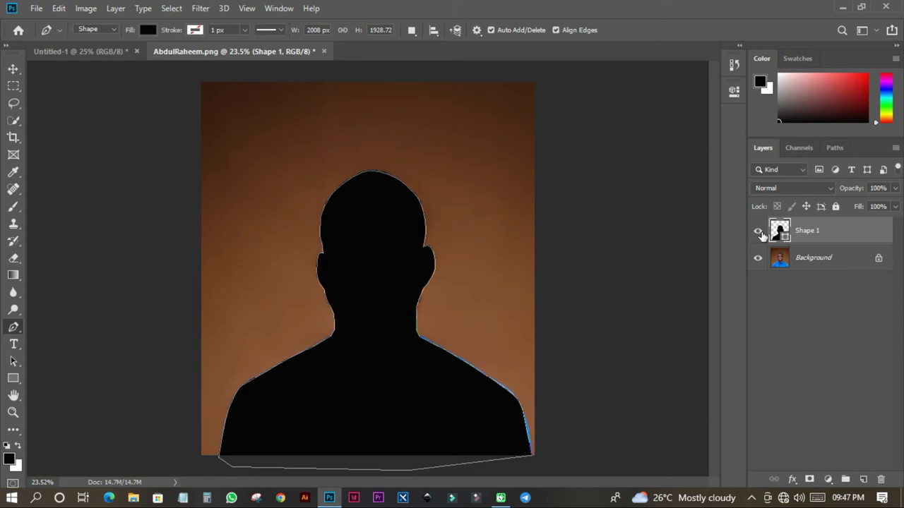
key("ctrl+Return")
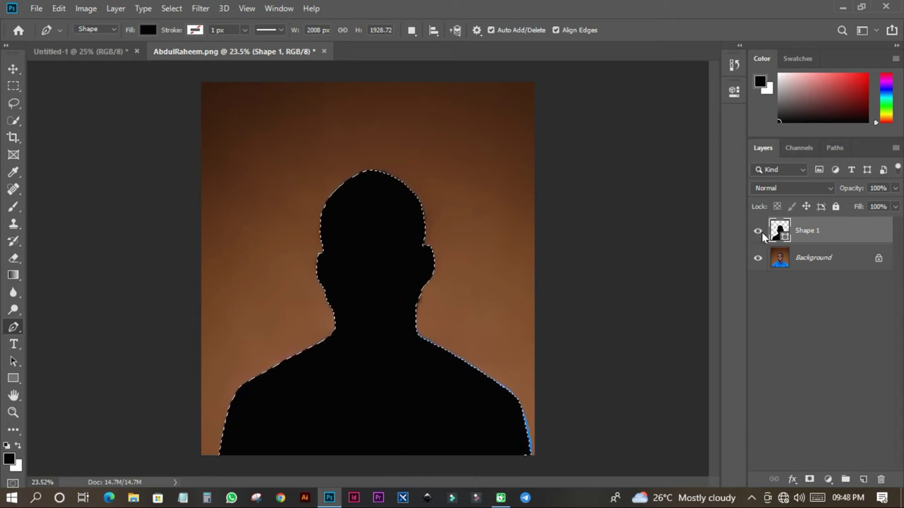
key("ctrl+z")
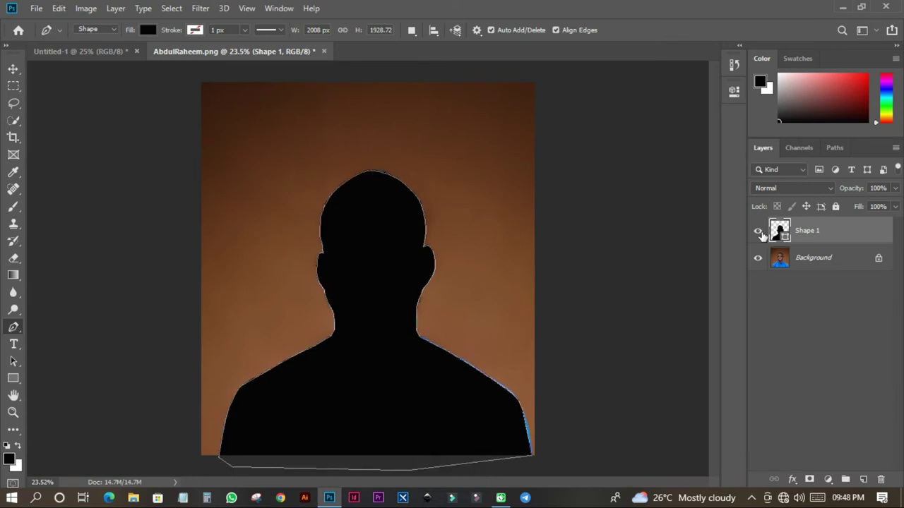
key("ctrl+Return")
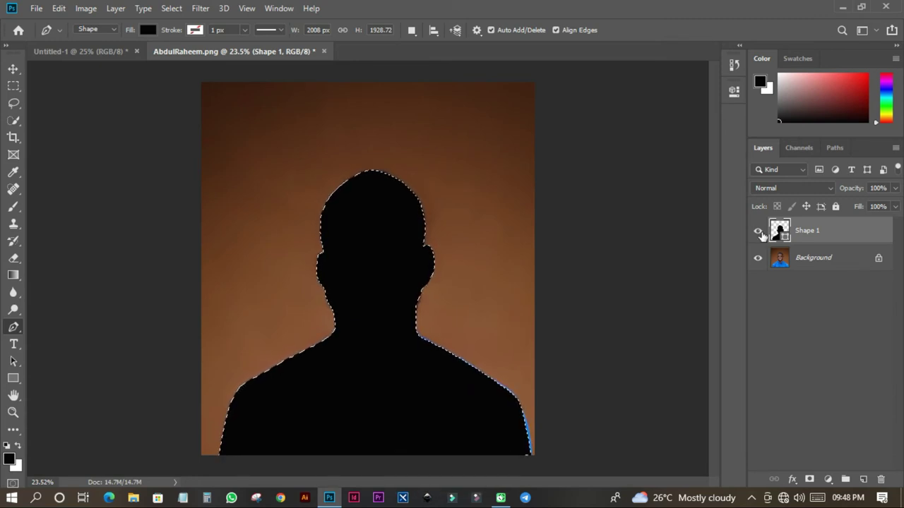
left_click(759, 232)
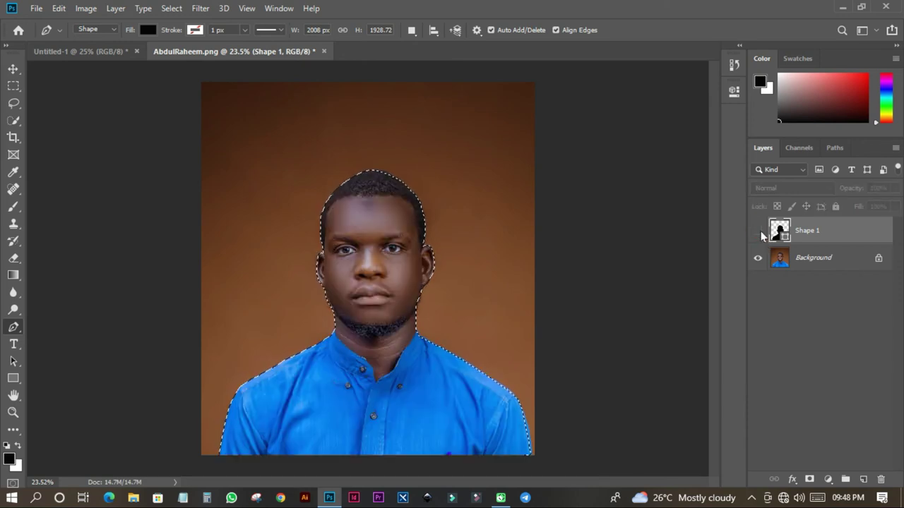
Unlock the Background into Layer 0 and add a layer mask from the selection
left_click(809, 481)
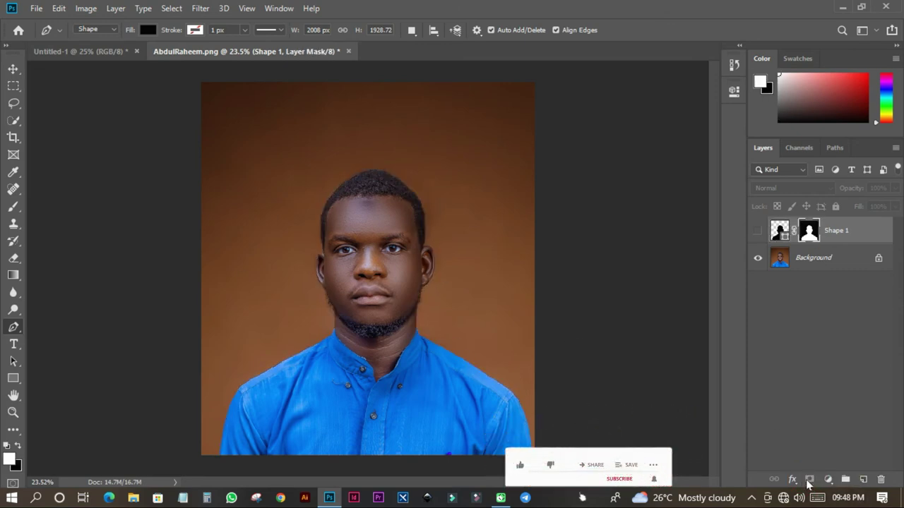
left_click(810, 259)
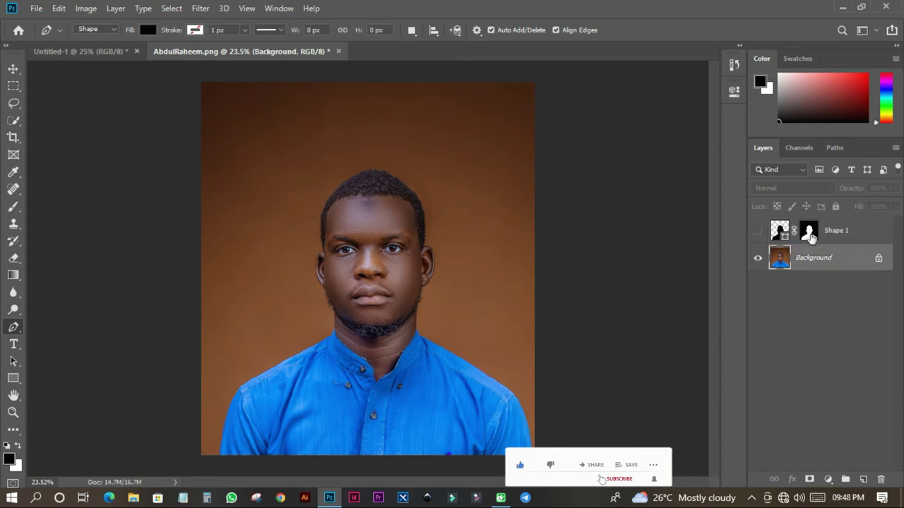
key("ctrl+z")
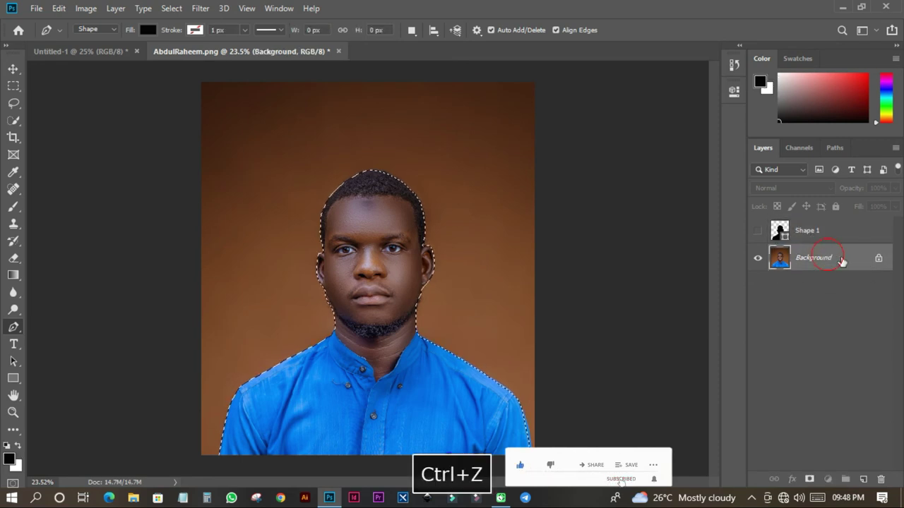
left_click(877, 259)
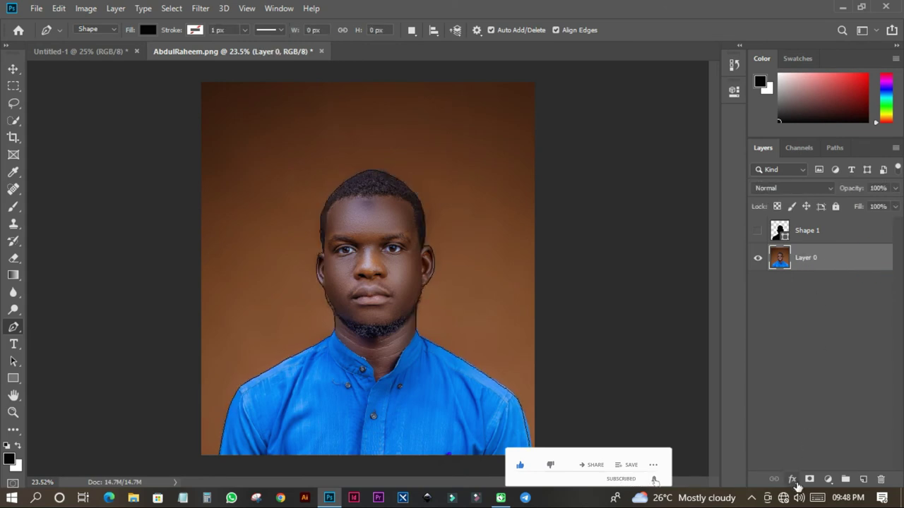
left_click(809, 480)
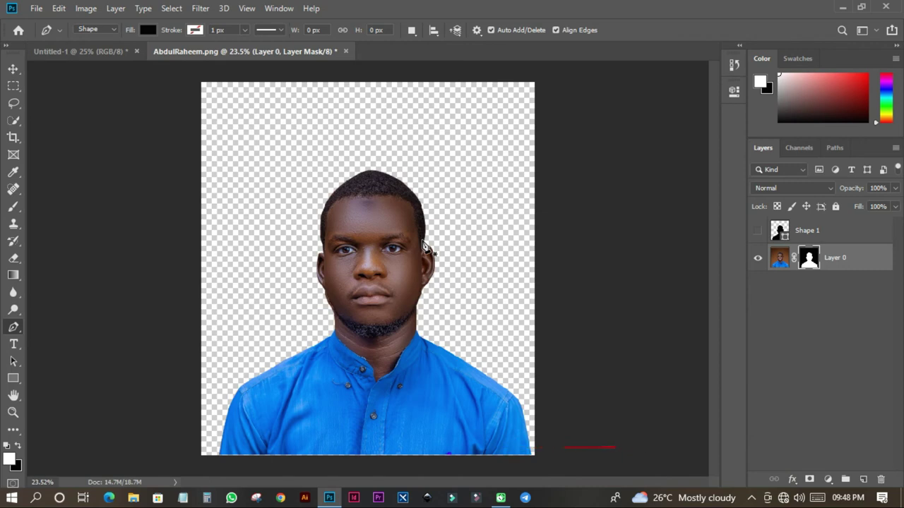
Trace a new pen shape along the shirt collar's V-neck from its left edge up the right side
right_click(17, 331)
scroll(379, 298, "up", 8)
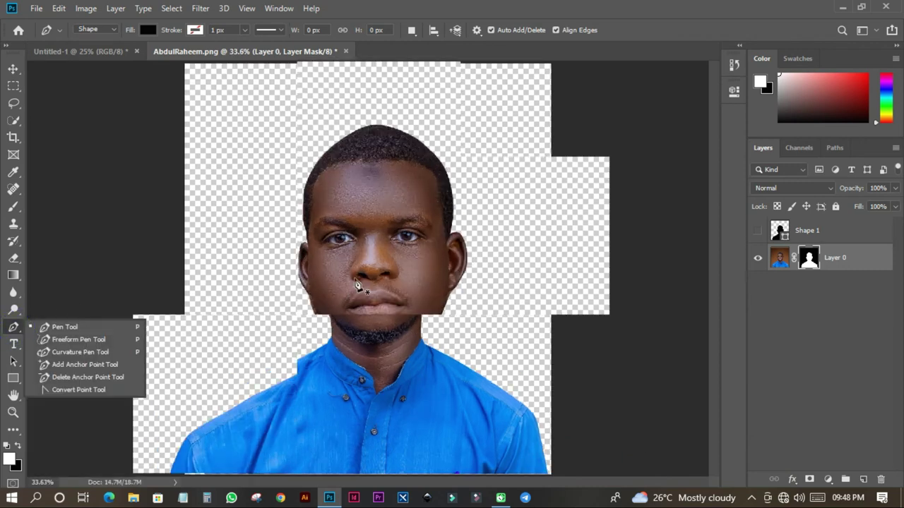
scroll(280, 222, "up", 3)
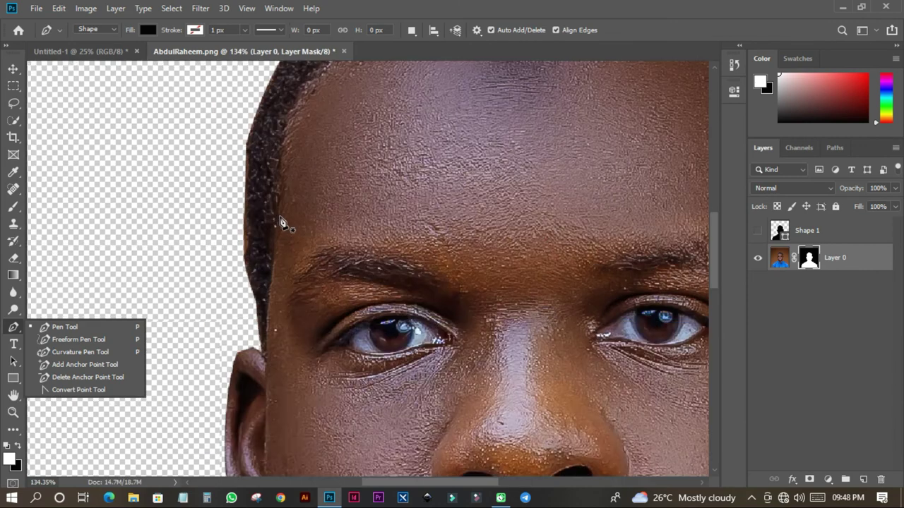
scroll(250, 233, "down", 6)
scroll(251, 254, "down", 3)
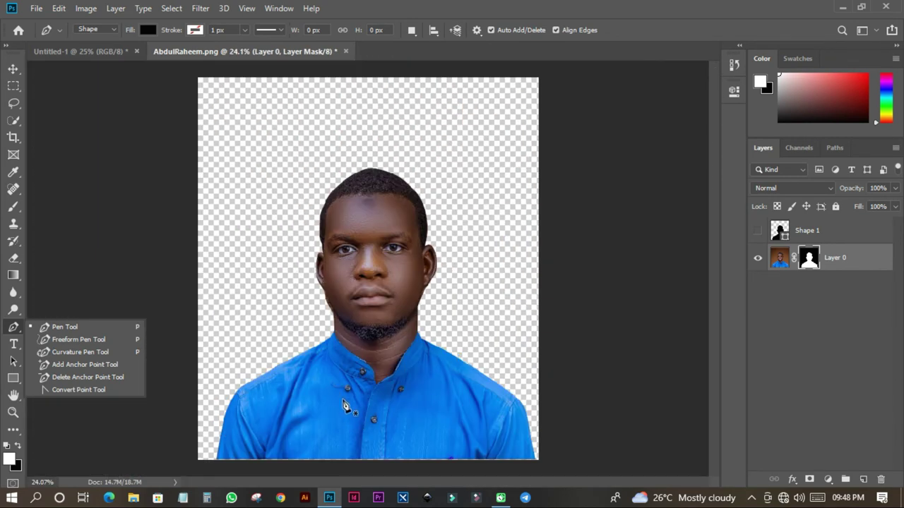
left_click(342, 400)
key("ctrl+z")
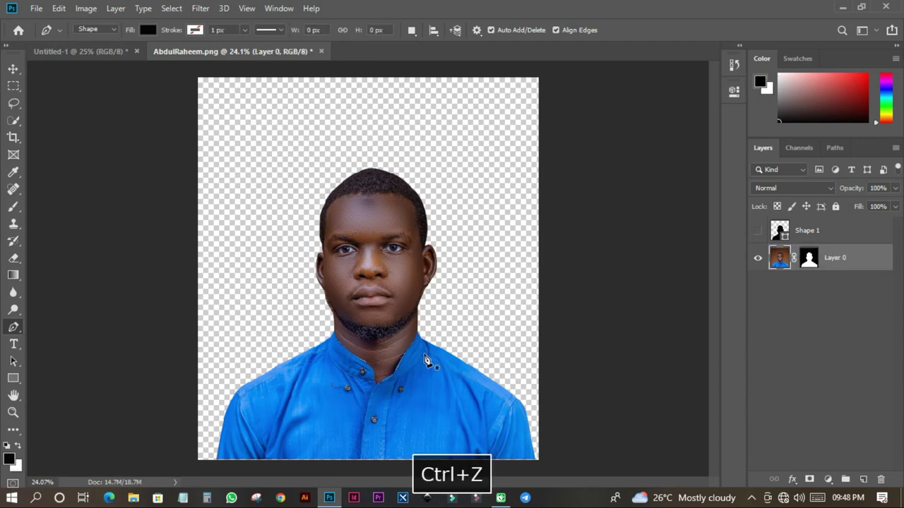
scroll(407, 375, "up", 6)
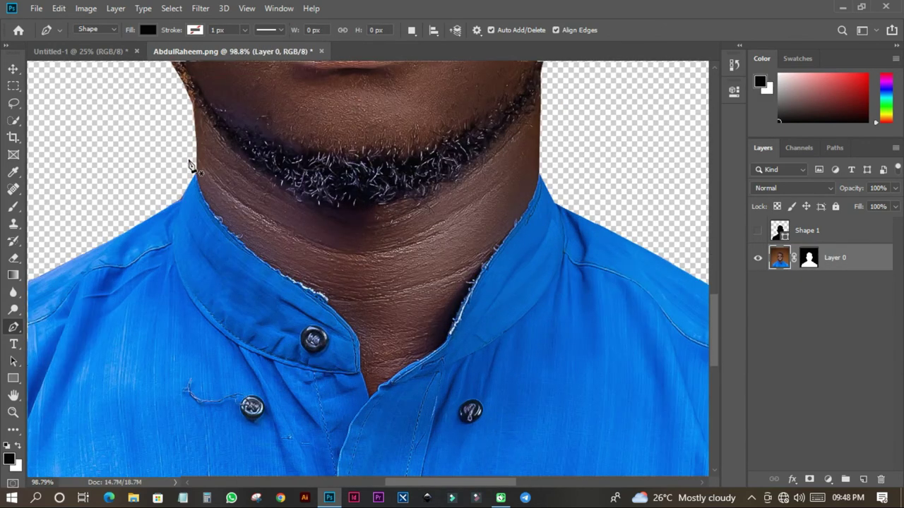
left_click(186, 156)
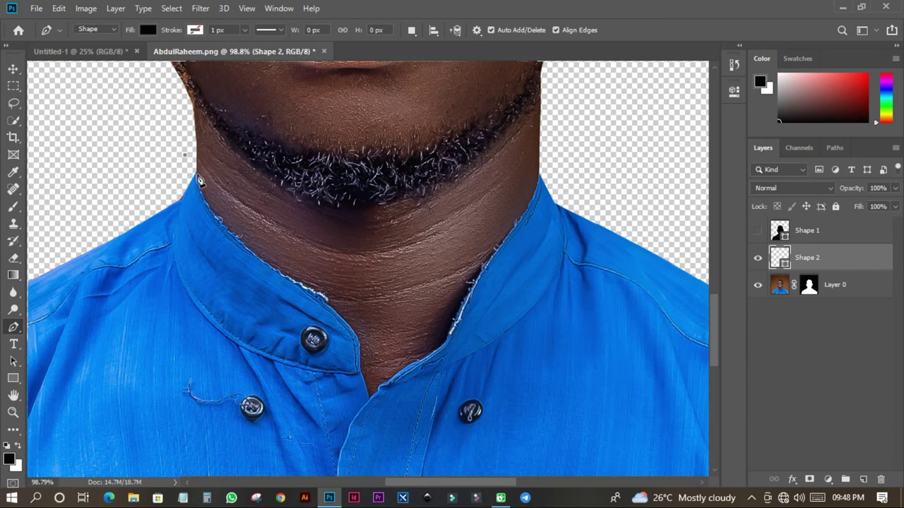
left_click(225, 234)
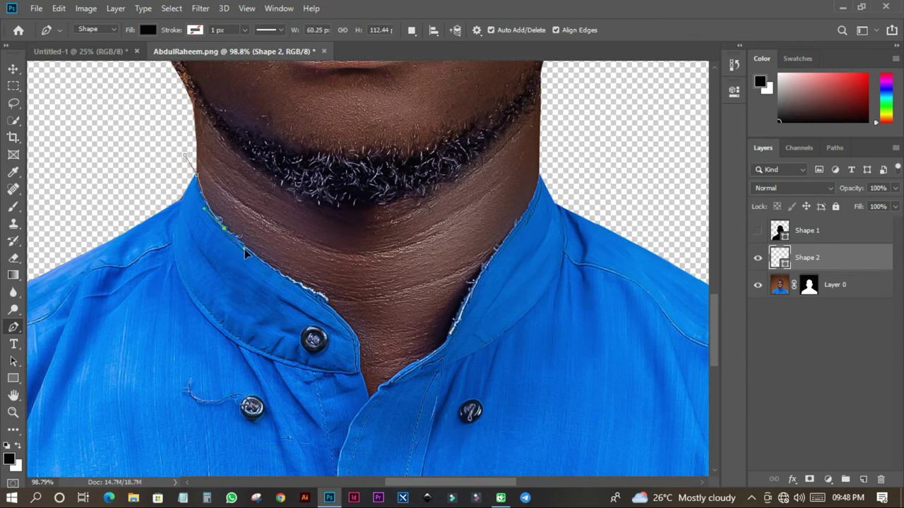
left_click(319, 295)
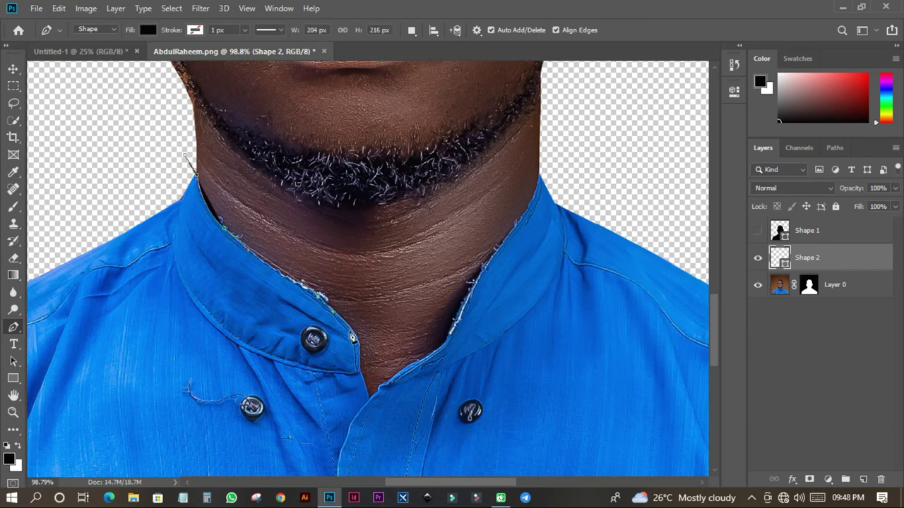
left_click_drag(352, 338, 358, 357)
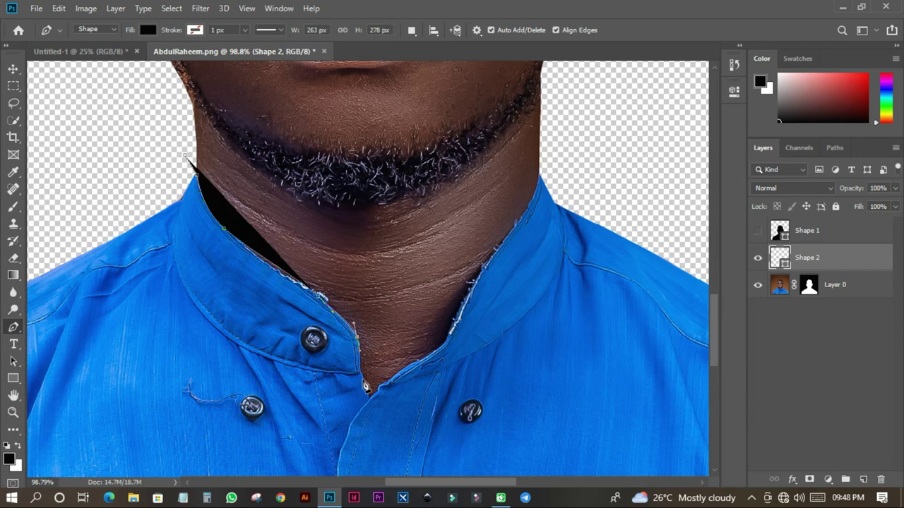
left_click_drag(369, 395, 448, 347)
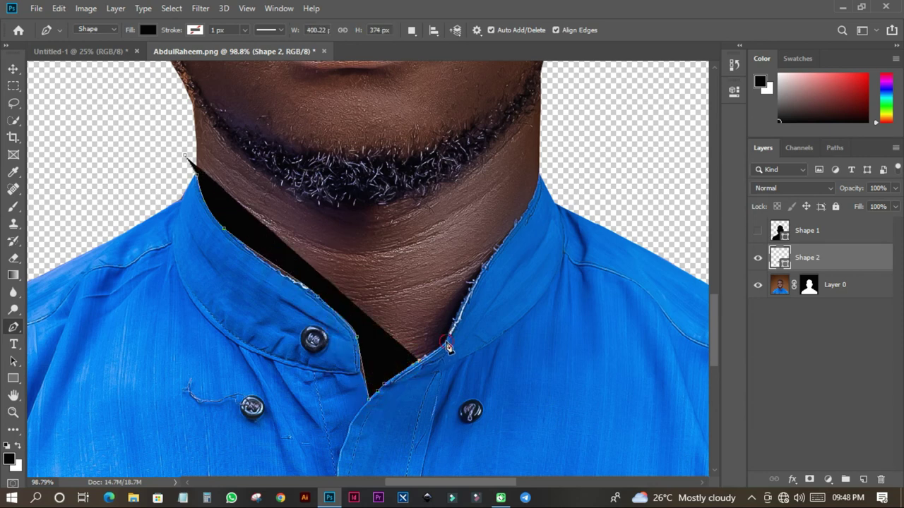
left_click_drag(487, 258, 545, 177)
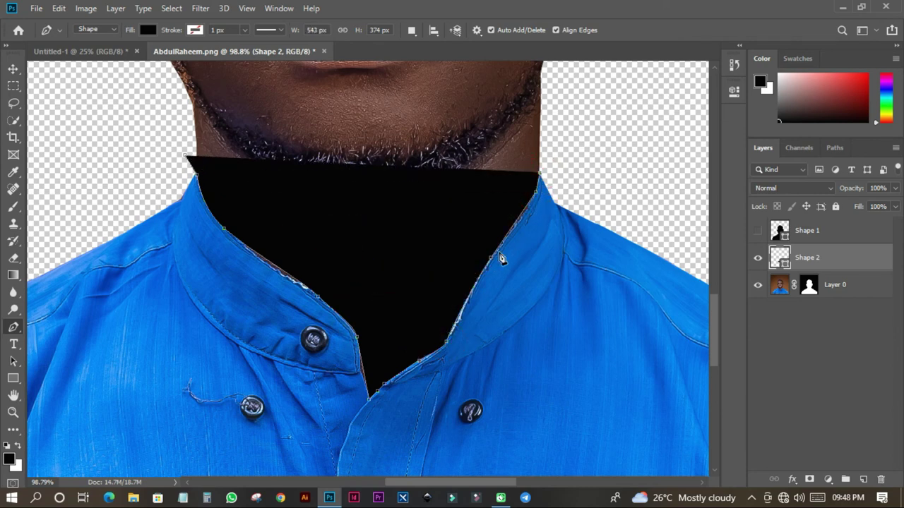
Curve the path around the head's right, top and left sides and close it at the start
scroll(388, 326, "down", 5)
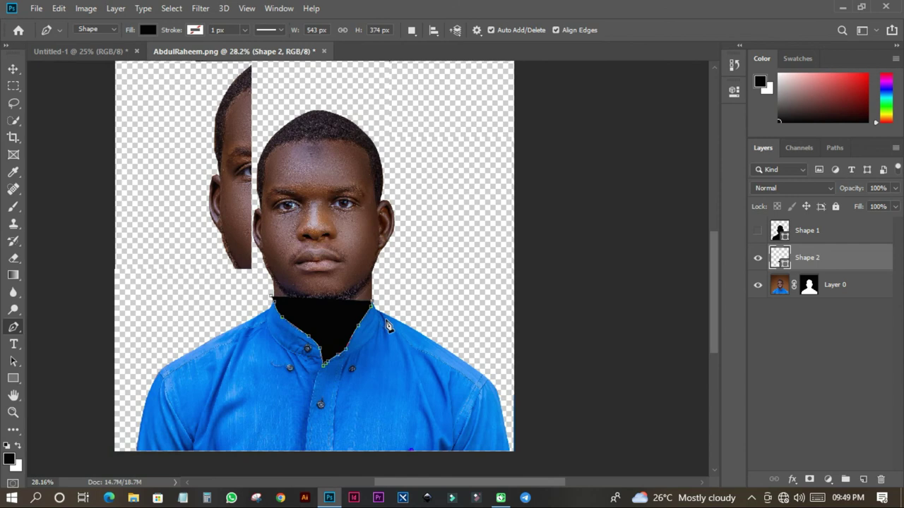
left_click_drag(445, 246, 459, 228)
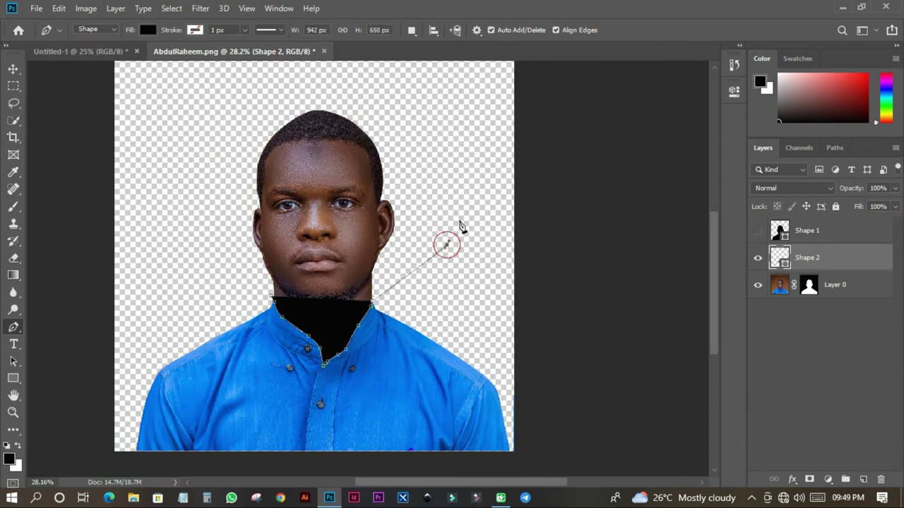
left_click(464, 135)
left_click(325, 79)
left_click(258, 93)
left_click_drag(215, 178, 249, 241)
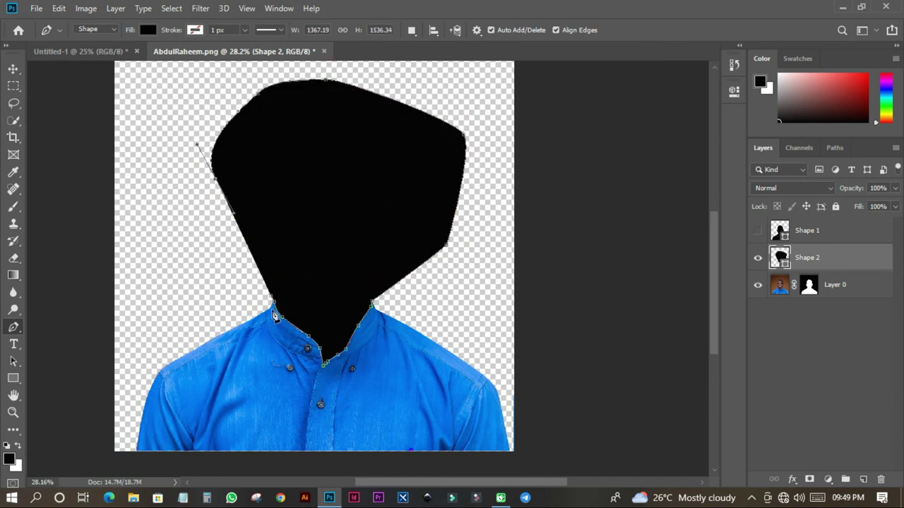
left_click(217, 288)
scroll(269, 295, "up", 5)
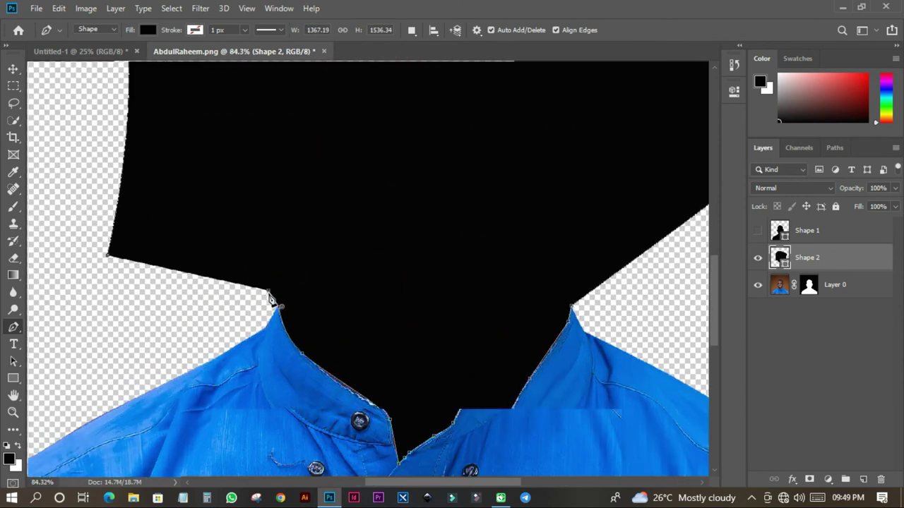
left_click(268, 291)
scroll(268, 297, "down", 6)
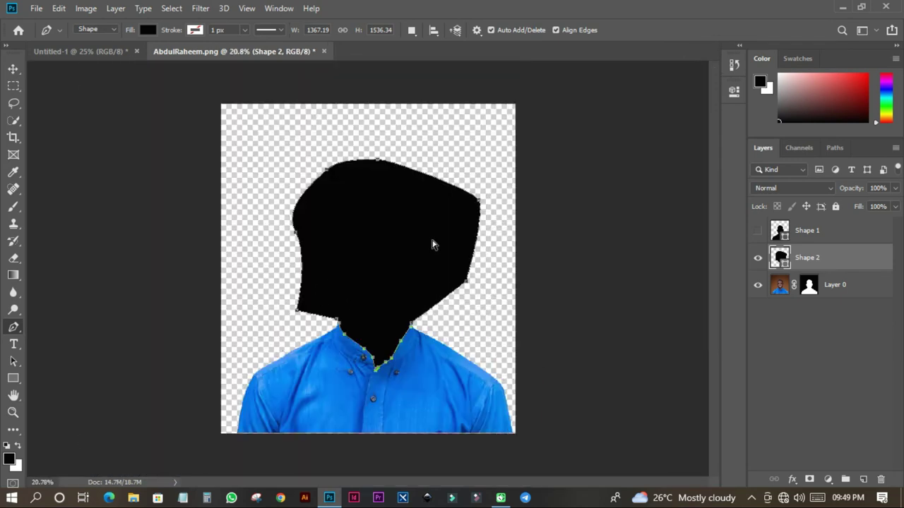
Load the head shape as a selection, hide Shape 2, and convert Layer 0 to a Smart Object
key("ctrl+Return")
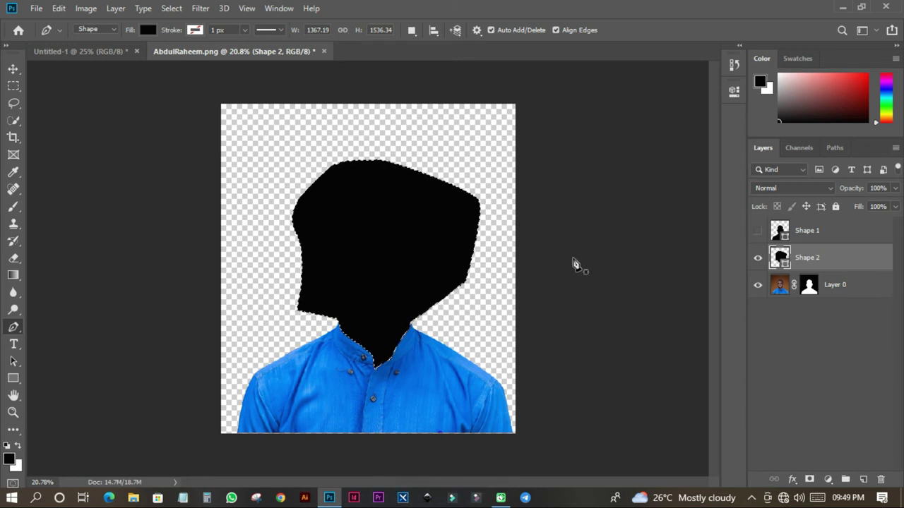
left_click(760, 259)
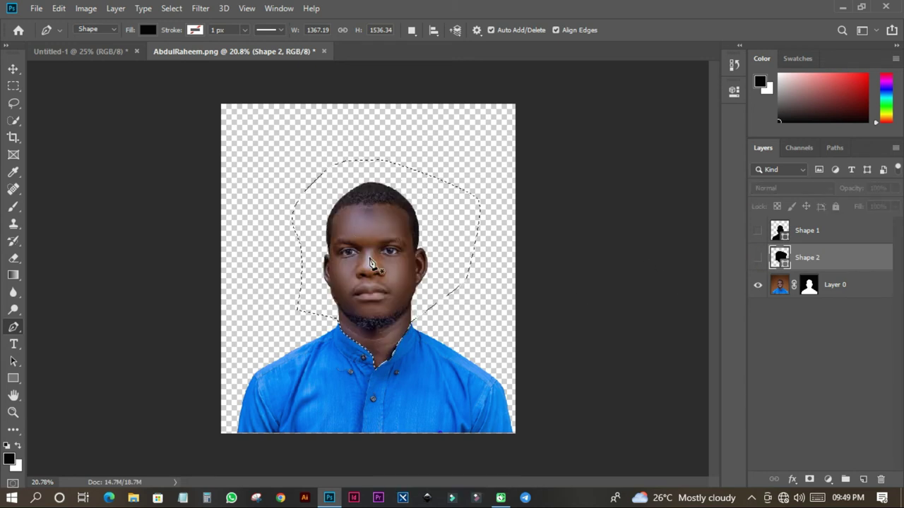
left_click(859, 295)
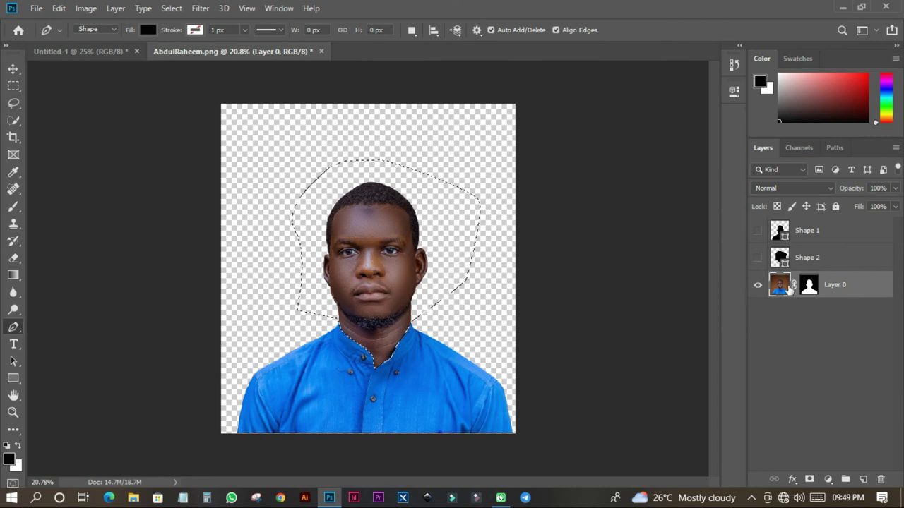
right_click(855, 288)
left_click(728, 183)
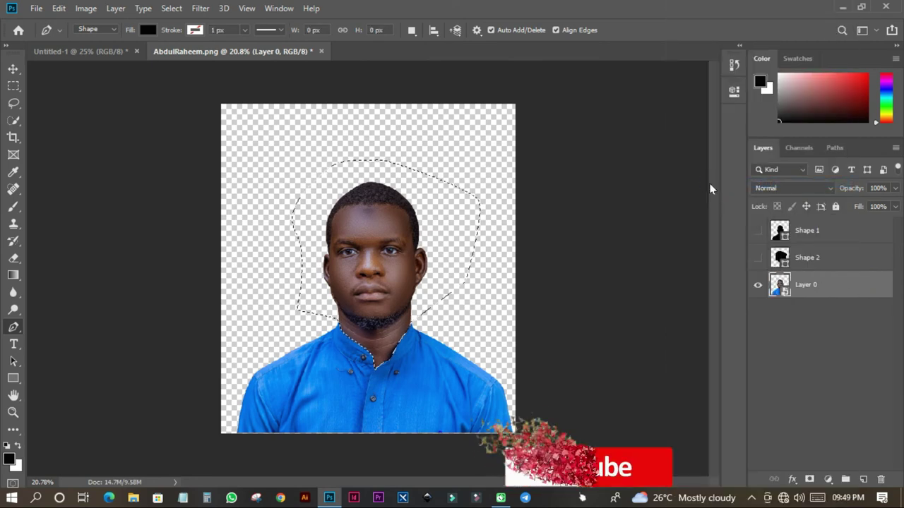
Rasterize Layer 0, copy the selected head to new Layer 1 with Ctrl+J, and hide Layer 0
right_click(806, 287)
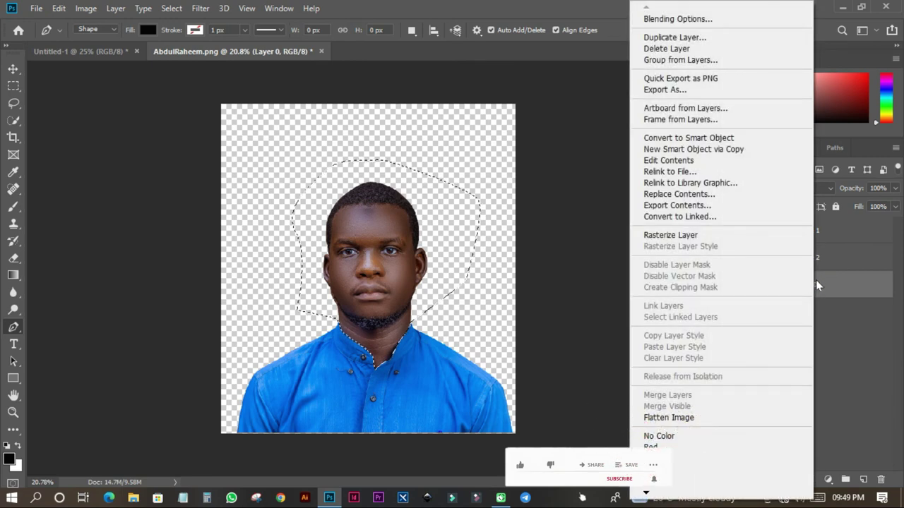
left_click(691, 235)
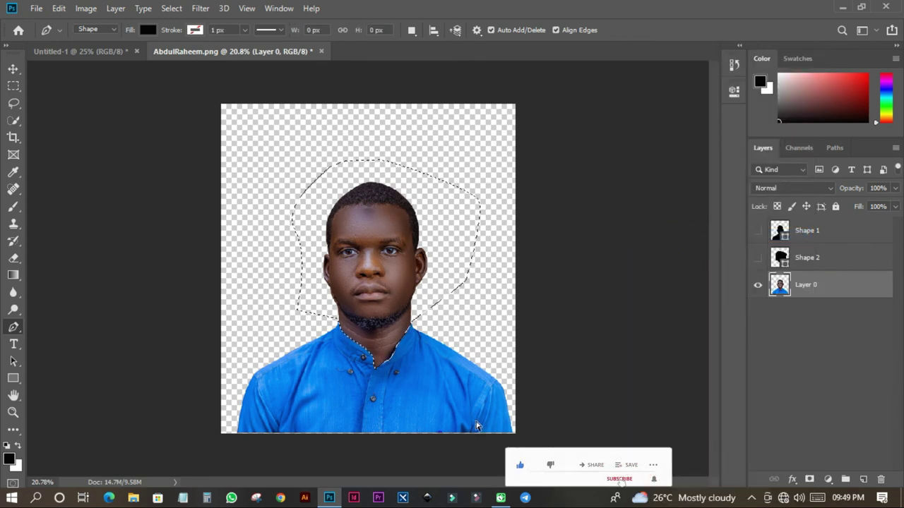
key("ctrl+j")
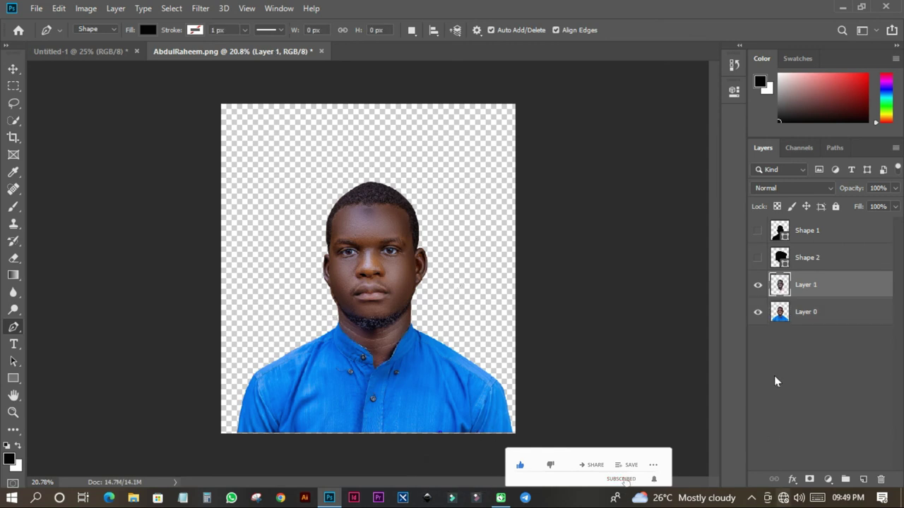
left_click(757, 314)
Deselect the head layer, zoom in on the eye, and pick the Pen tool
key("v")
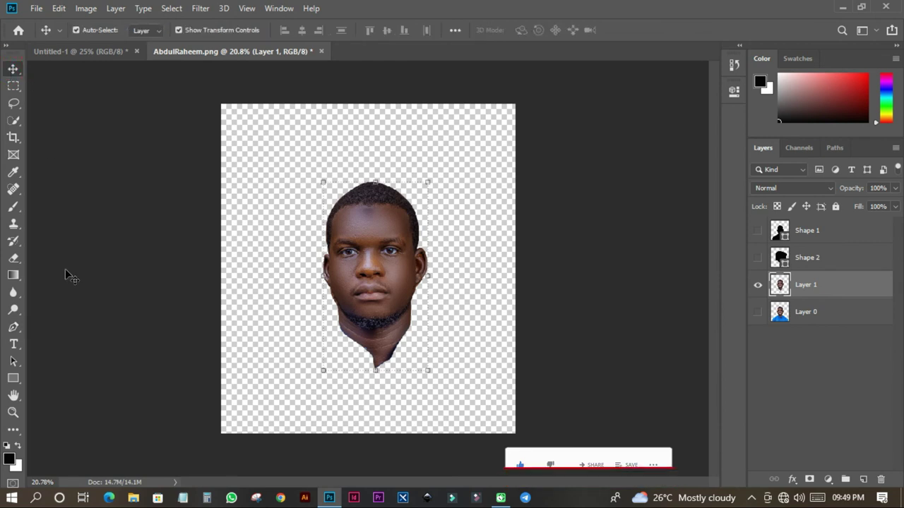
left_click(66, 270)
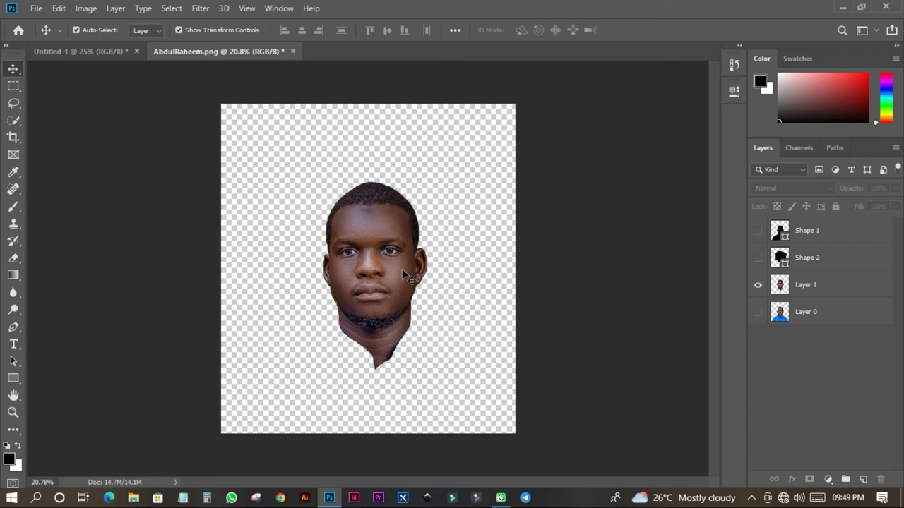
scroll(419, 286, "up", 3)
scroll(419, 285, "up", 2)
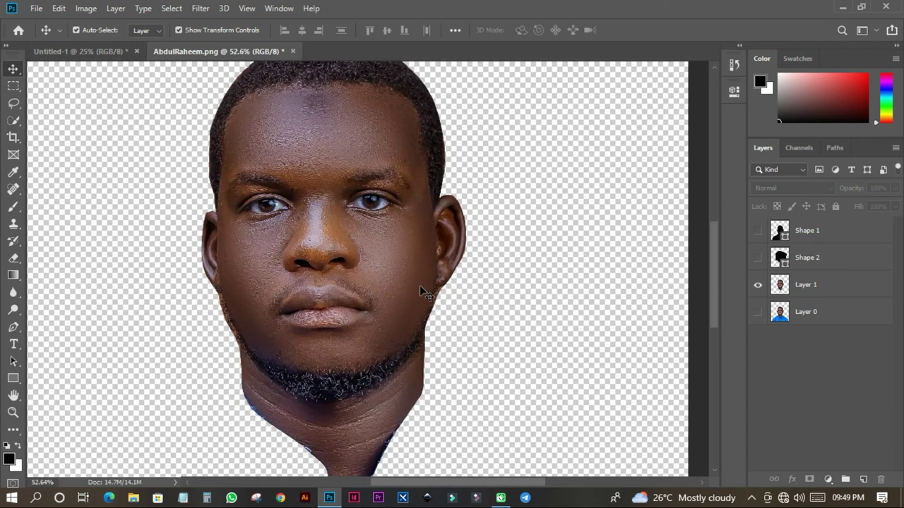
scroll(420, 285, "down", 3)
left_click(13, 327)
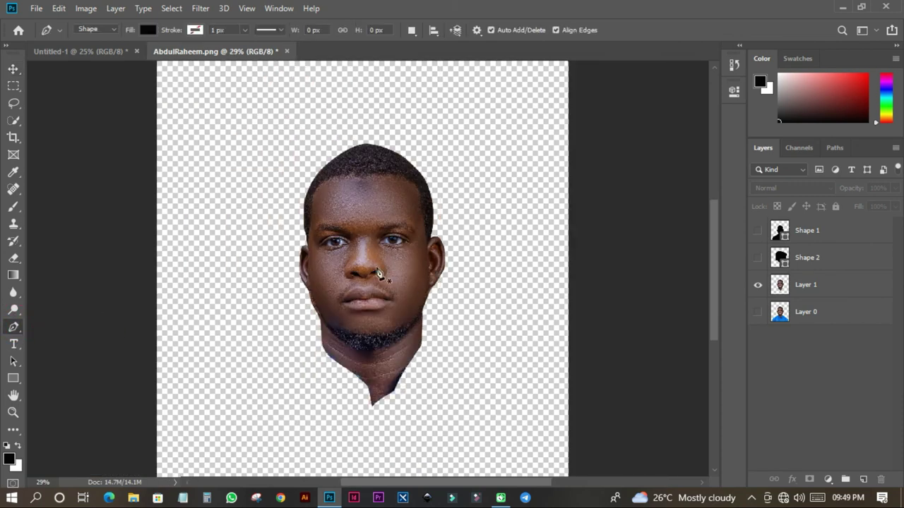
scroll(382, 195, "up", 5)
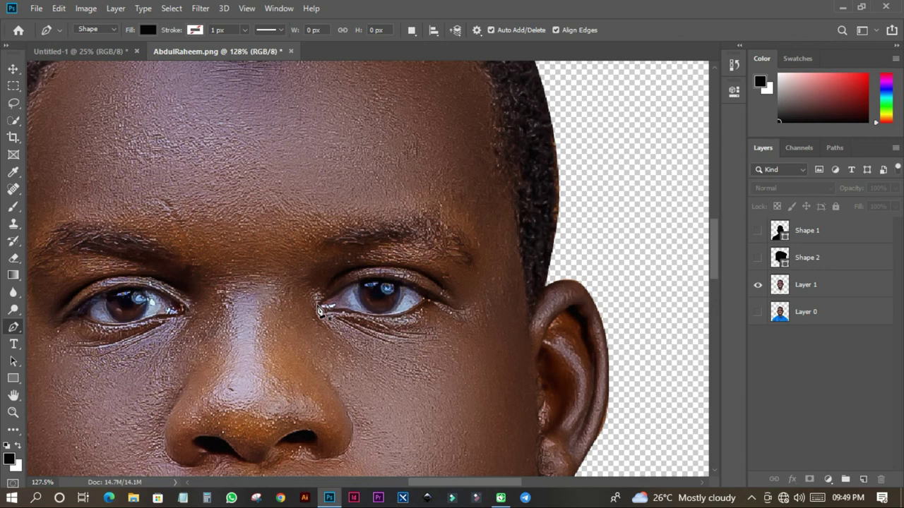
Trace the eye outline along both eyelids as black Pen shape Shape 3
left_click(320, 311)
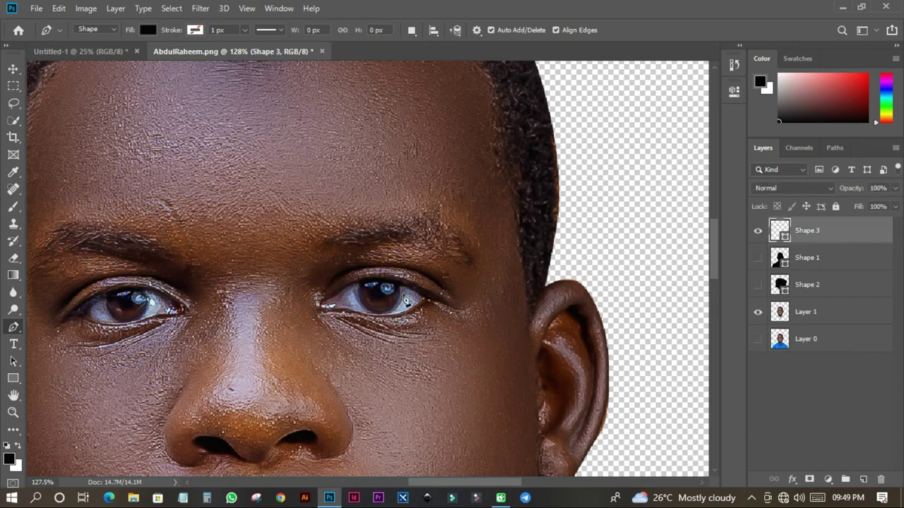
left_click_drag(430, 295, 488, 336)
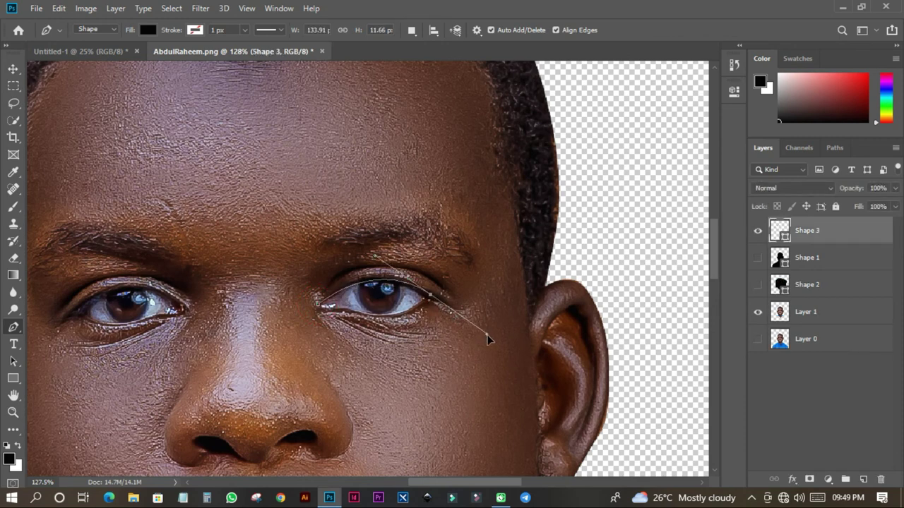
left_click(431, 297, "alt")
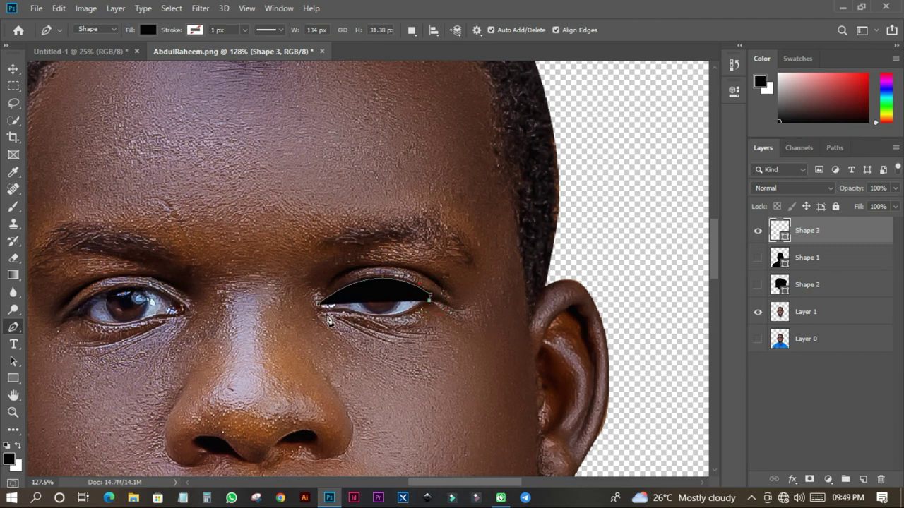
mouse_move(362, 317)
left_mouse_down()
mouse_move(342, 311)
mouse_move(355, 319)
left_mouse_up()
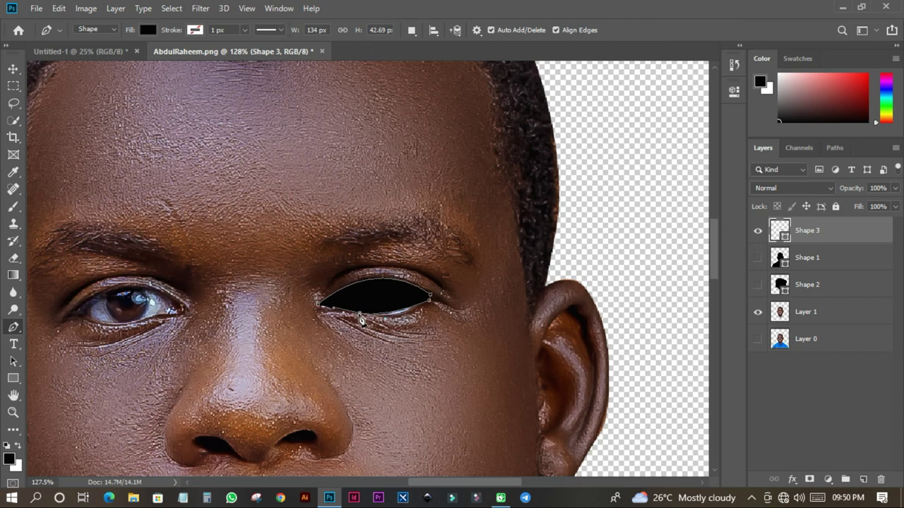
key("super")
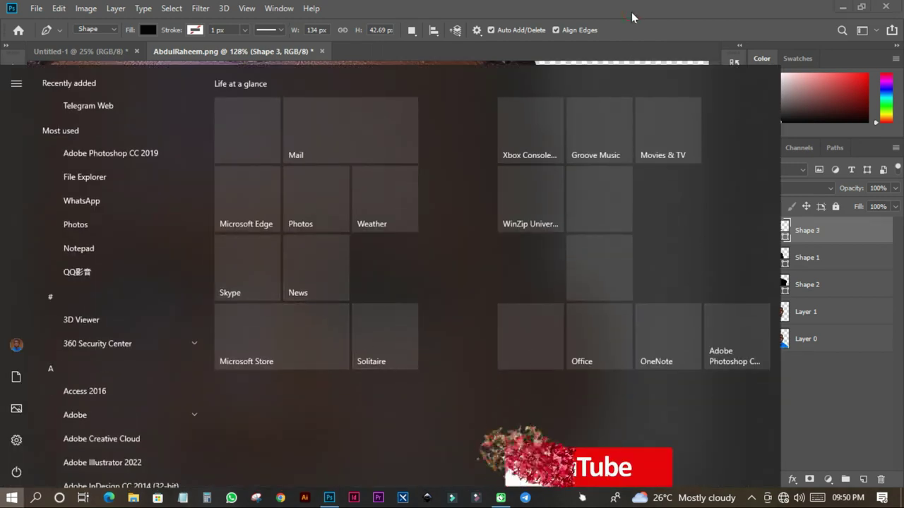
key("space")
scroll(402, 306, "down", 5)
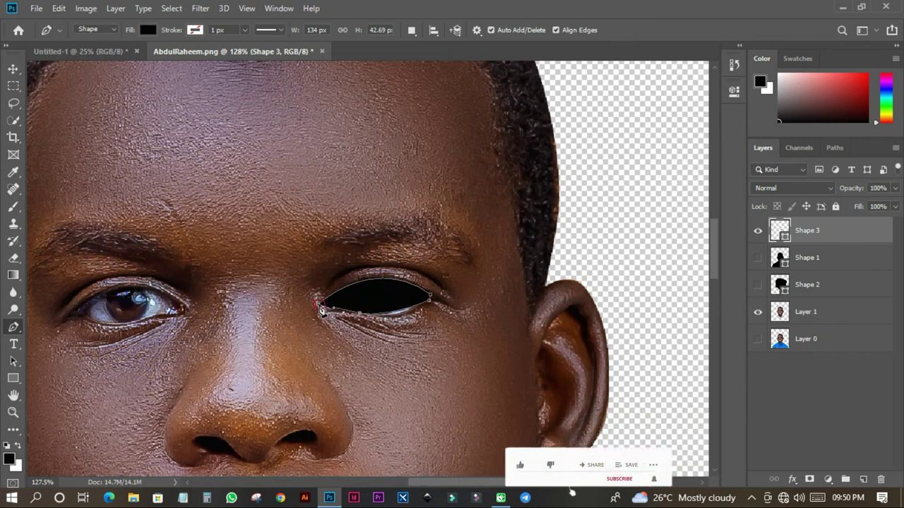
scroll(372, 316, "down", 2)
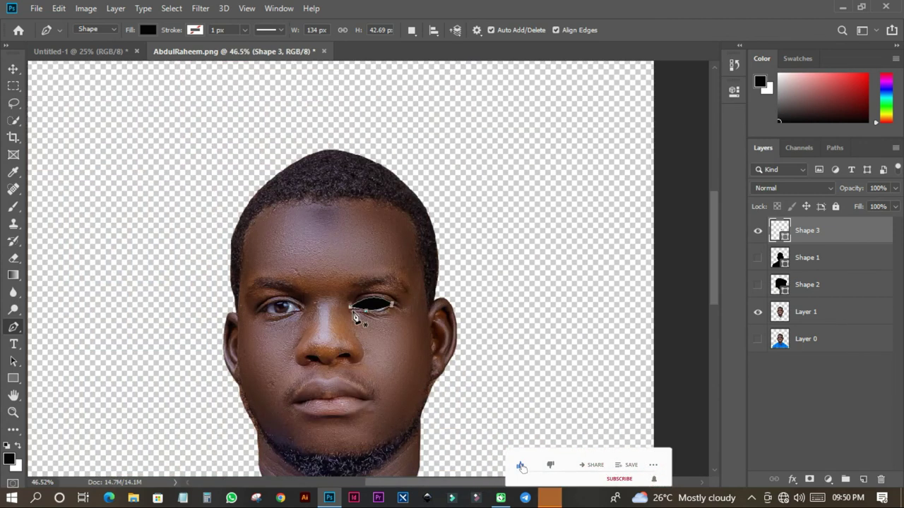
Check the eye tracing, load Shape 3 as a selection, and hide the eye shape
left_click(759, 231)
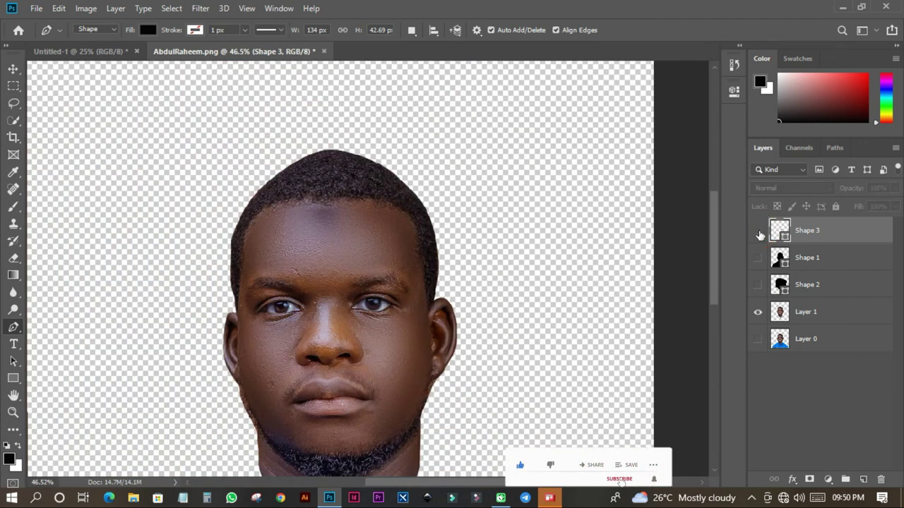
left_click(758, 232)
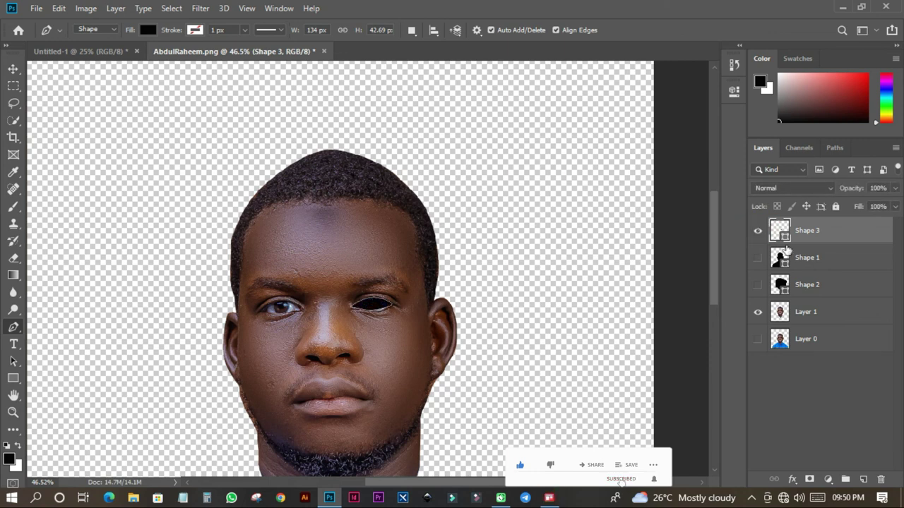
key("ctrl+Return")
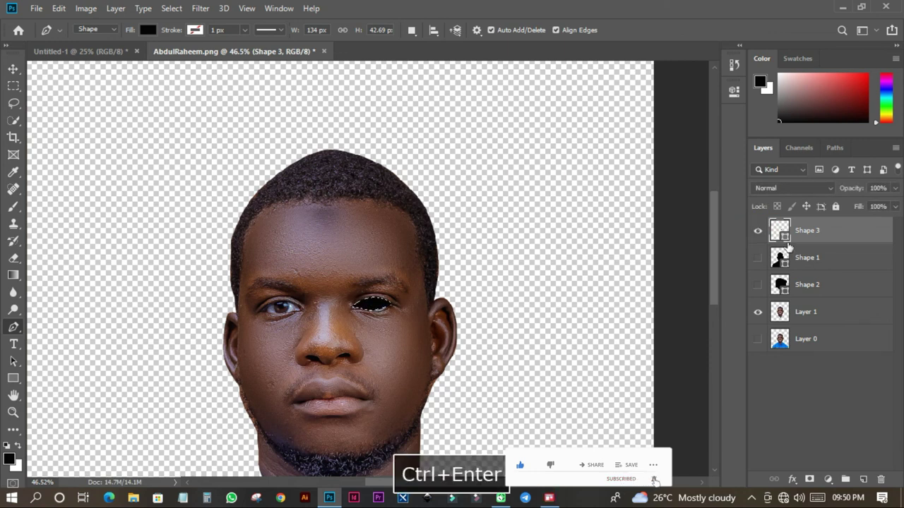
left_click(759, 232)
left_click(804, 340)
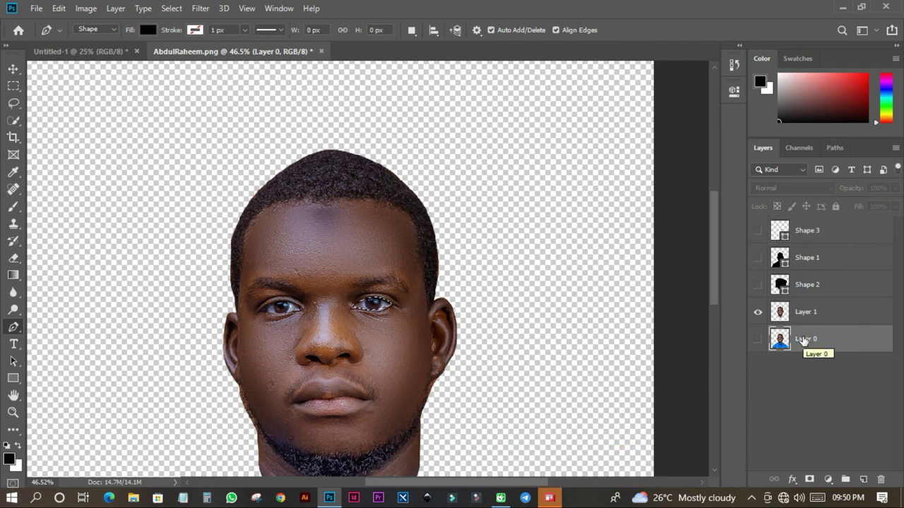
Copy the selected eye to new Layer 2 with Ctrl+J and hide the head Layer 1
key("ctrl+j")
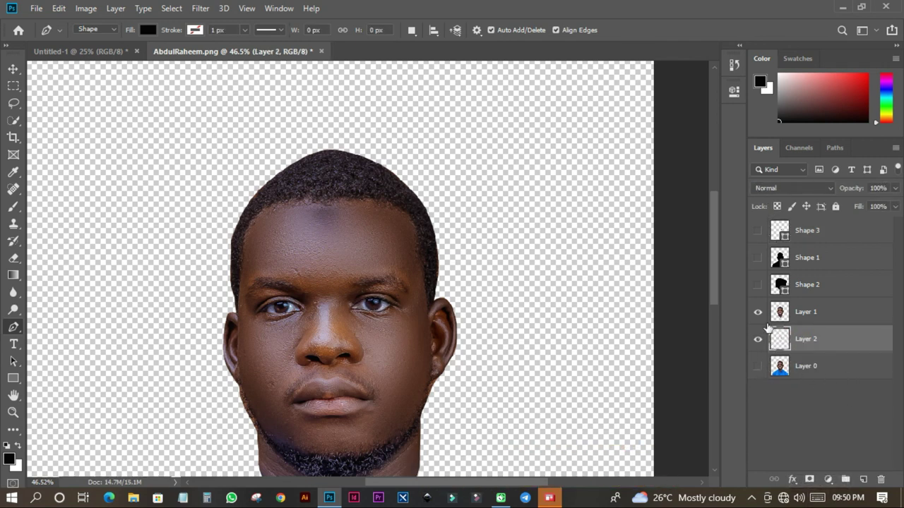
left_click(757, 312)
scroll(418, 325, "up", 8)
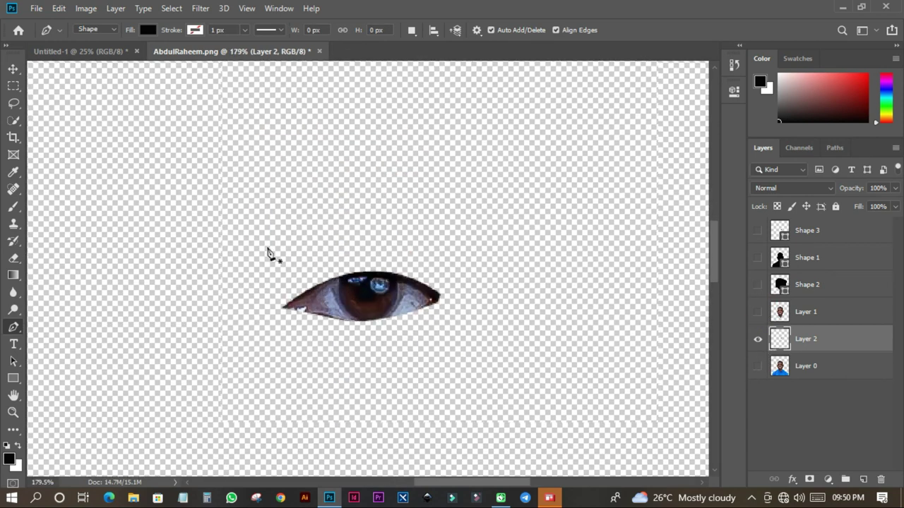
scroll(416, 418, "down", 10)
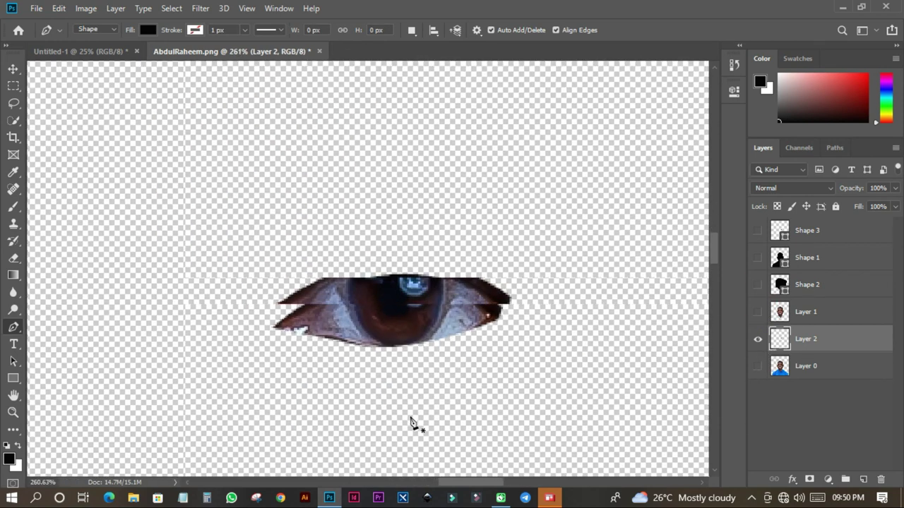
scroll(353, 415, "down", 2)
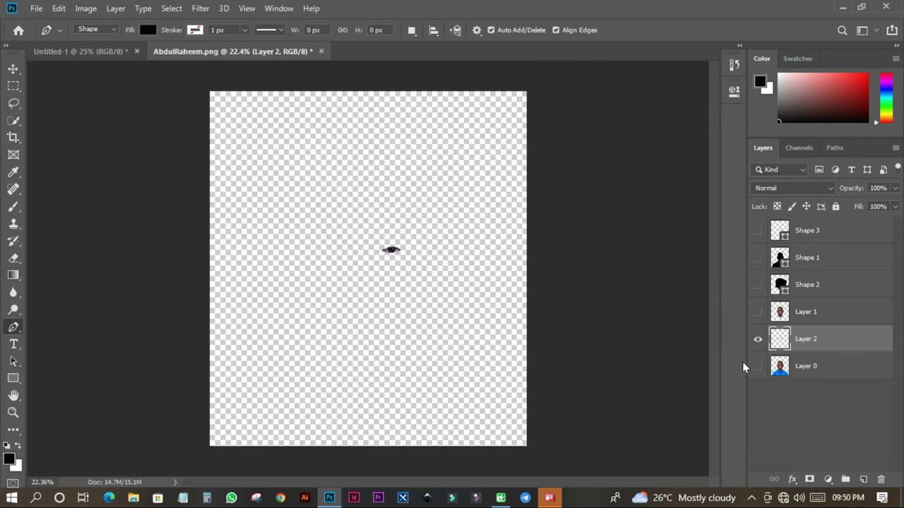
On the Untitled-1 canvas, draw a closed black leaf-like Pen shape near the centre
left_click(75, 53)
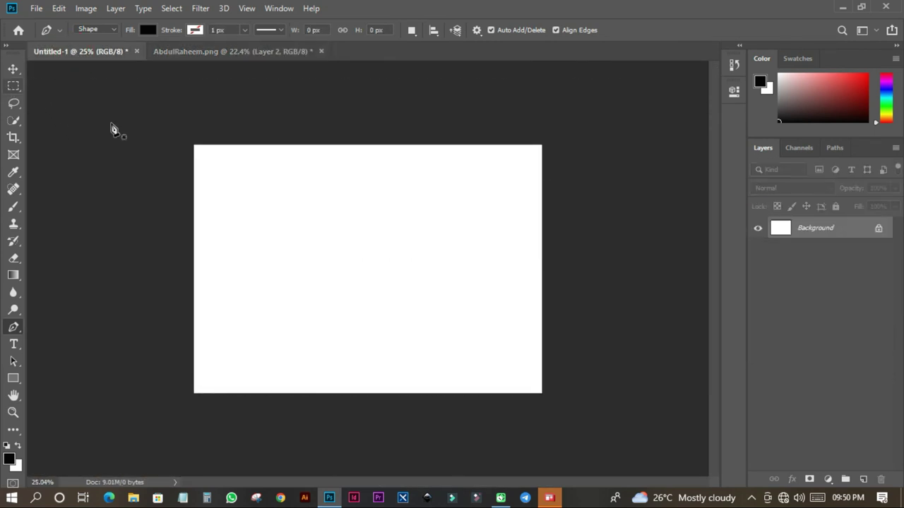
scroll(349, 332, "up", 1)
scroll(349, 332, "up", 1)
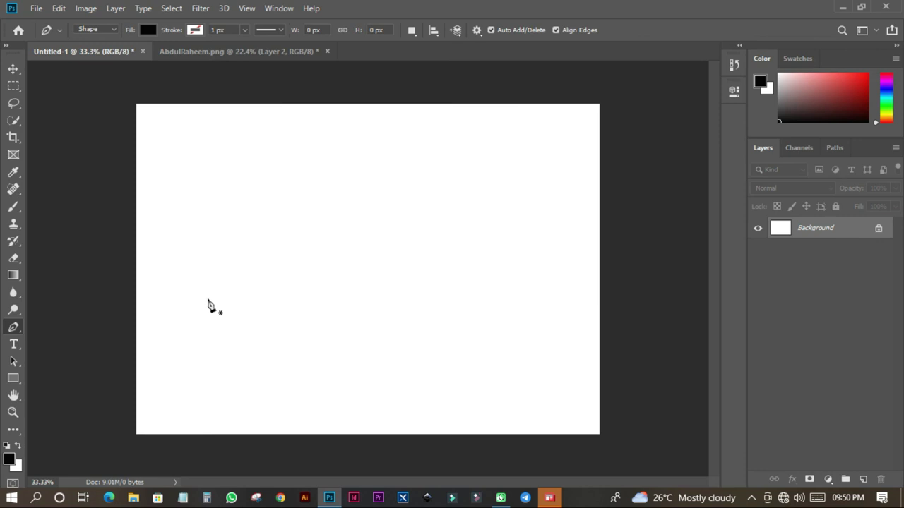
left_click(363, 235)
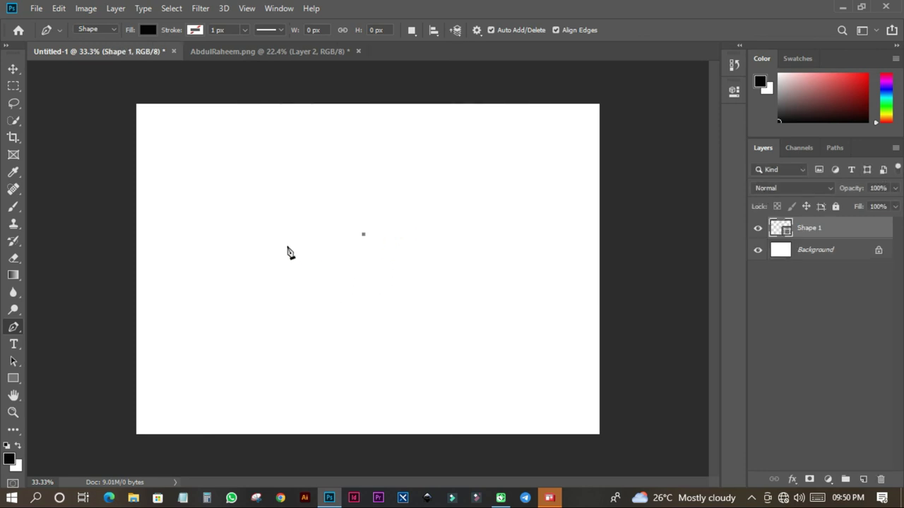
left_click_drag(284, 249, 268, 302)
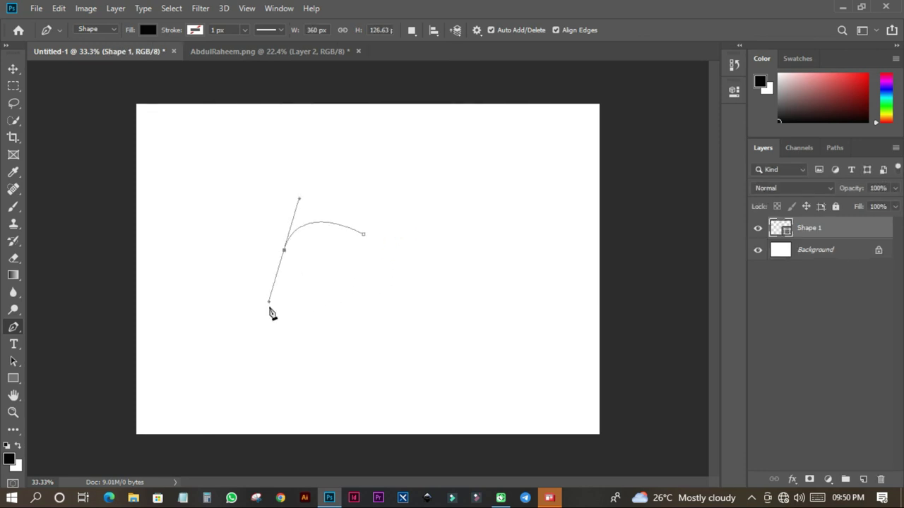
left_click_drag(327, 353, 363, 377)
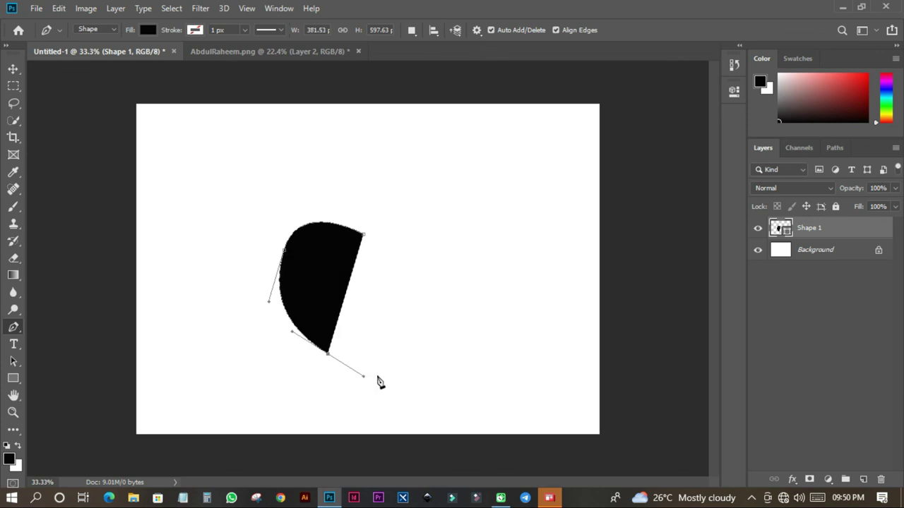
left_click(379, 382)
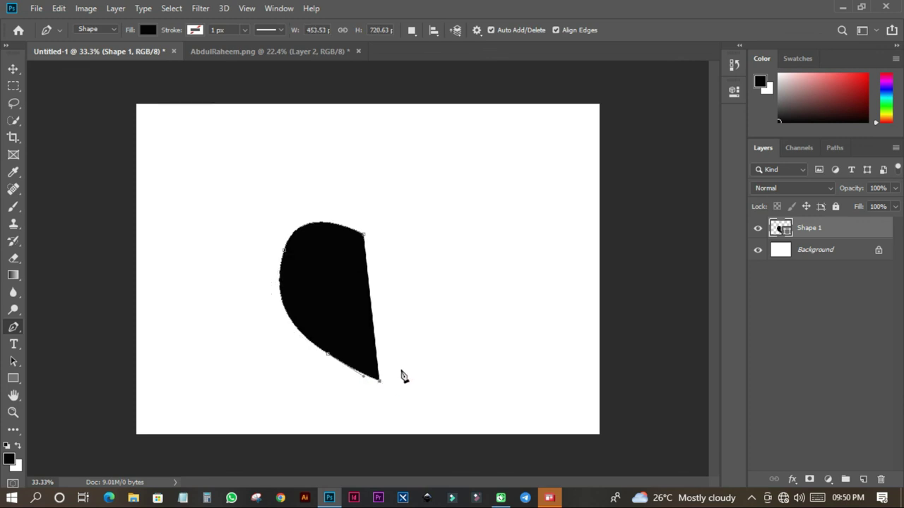
left_click_drag(460, 281, 366, 218)
left_click(368, 232)
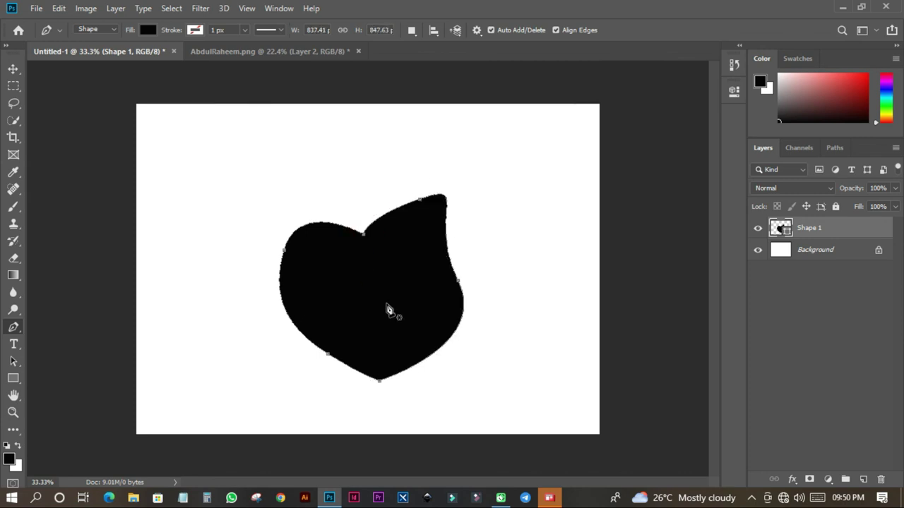
Draw a second large black curved shape running past the canvas's left and bottom edges
left_click(221, 145)
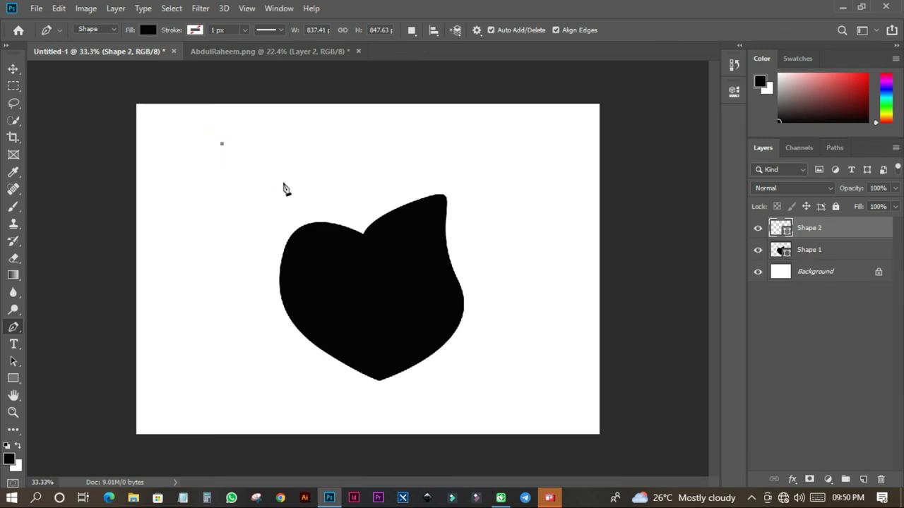
left_click_drag(209, 216, 154, 291)
left_click_drag(182, 360, 228, 389)
left_click_drag(390, 404, 425, 438)
left_click_drag(317, 463, 222, 467)
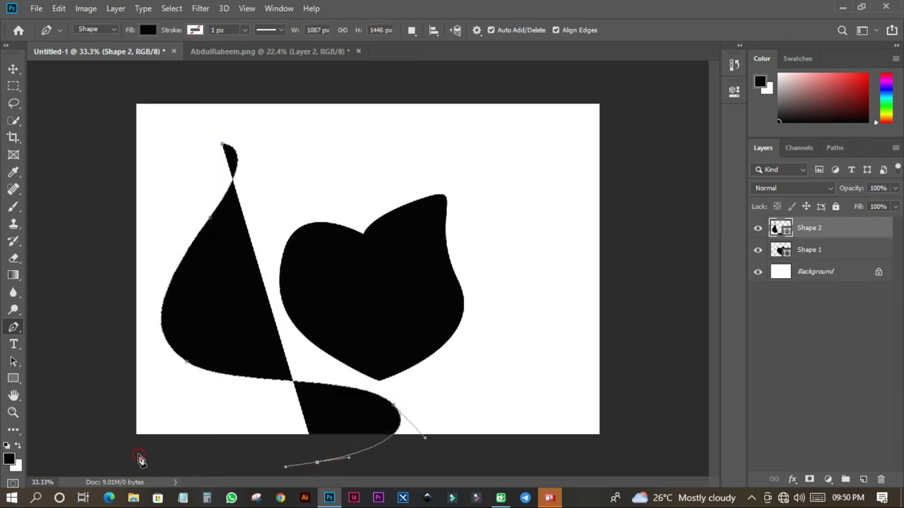
left_click_drag(142, 457, 81, 401)
left_click(60, 344)
left_click_drag(68, 184, 71, 81)
left_click(79, 74)
left_click(197, 72)
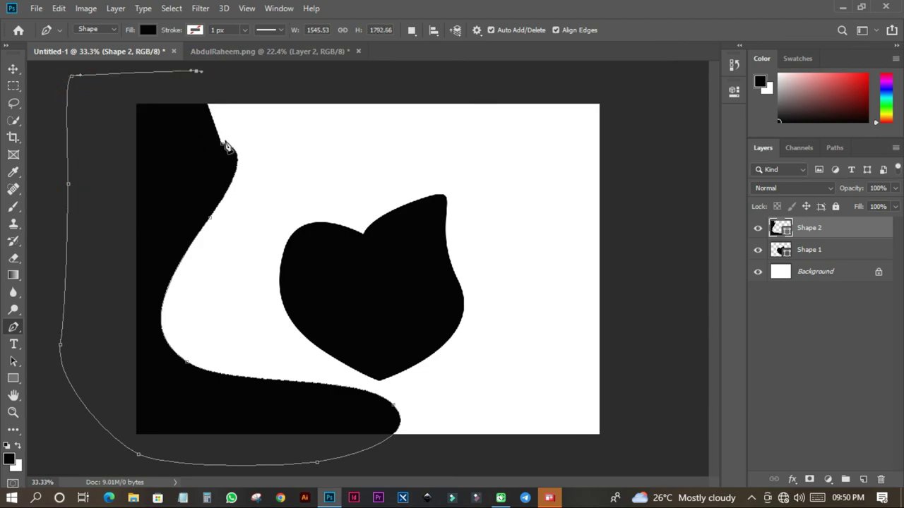
left_click(226, 145)
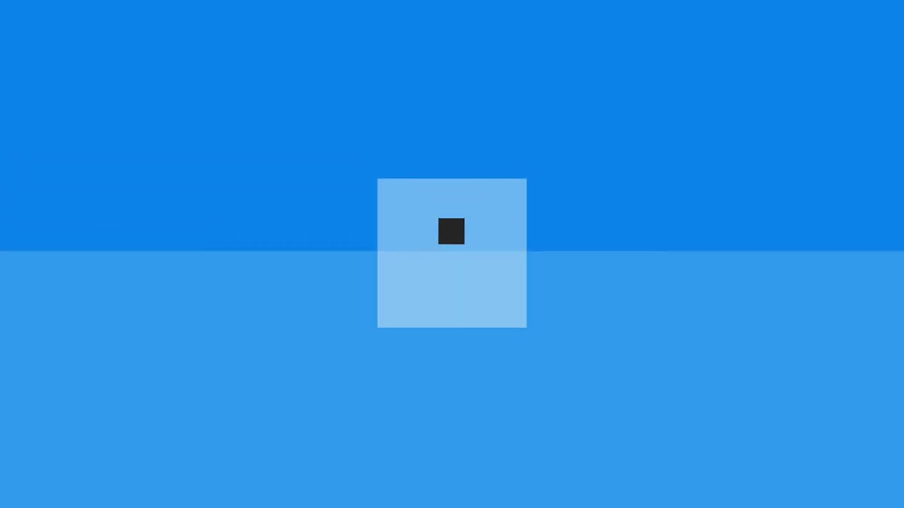